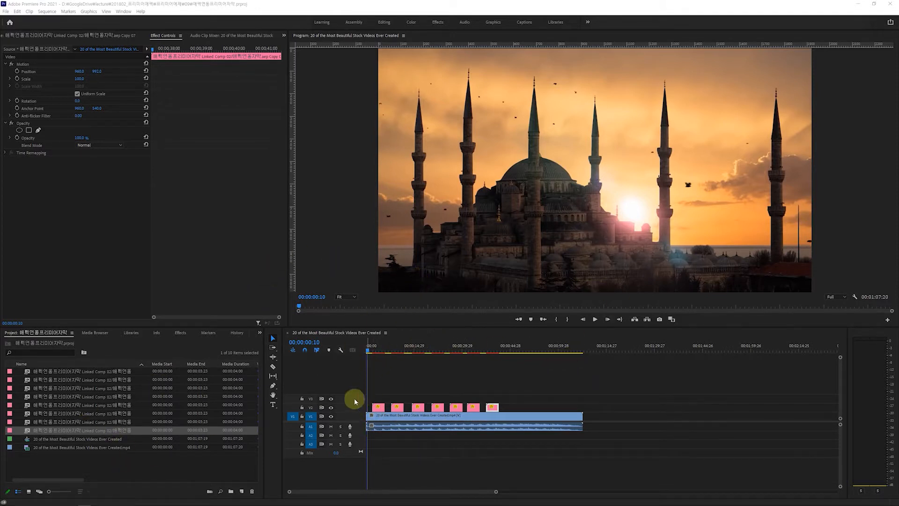
Mute audio track A1 and preview the typing-effect captions over the clips in the finished sequence.
left_click(93, 448)
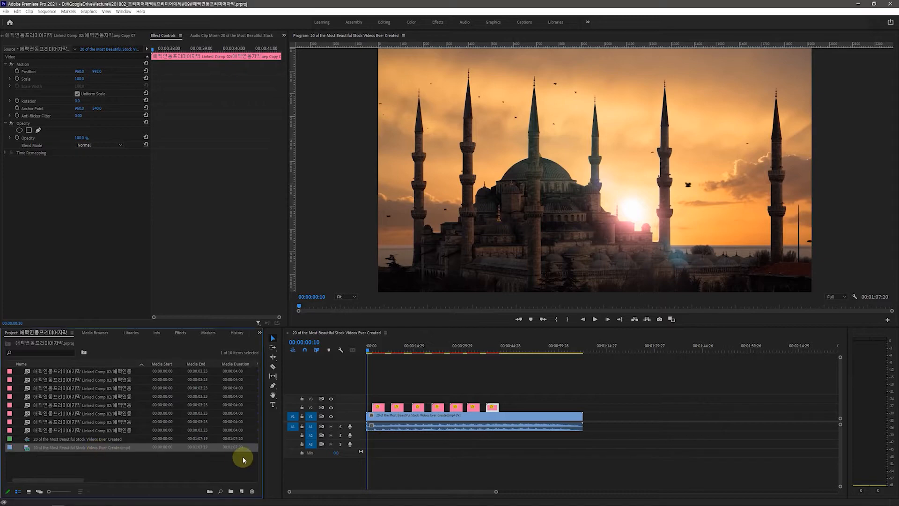
left_click_drag(369, 349, 419, 366)
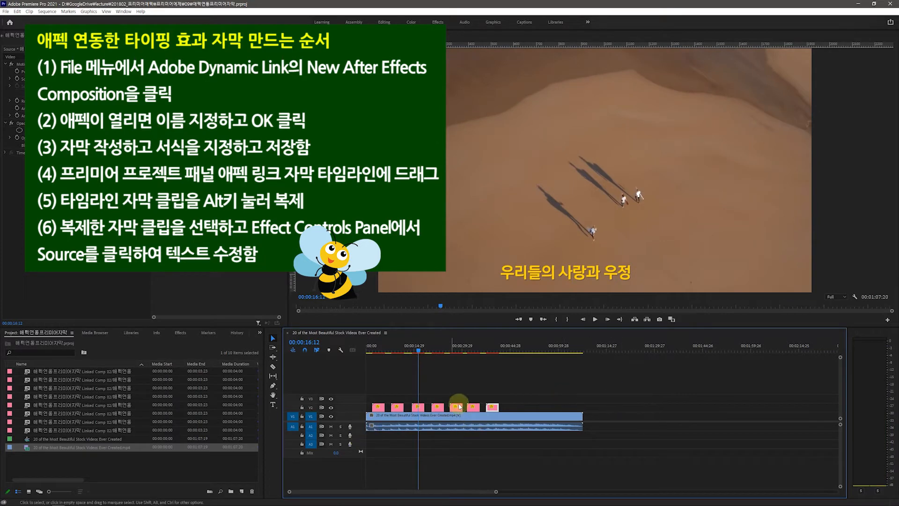
left_click(331, 426)
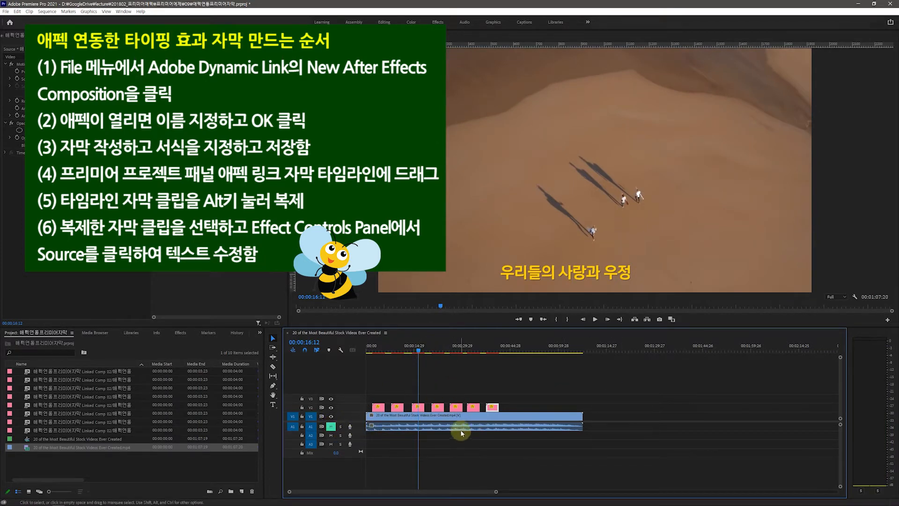
left_click(596, 320)
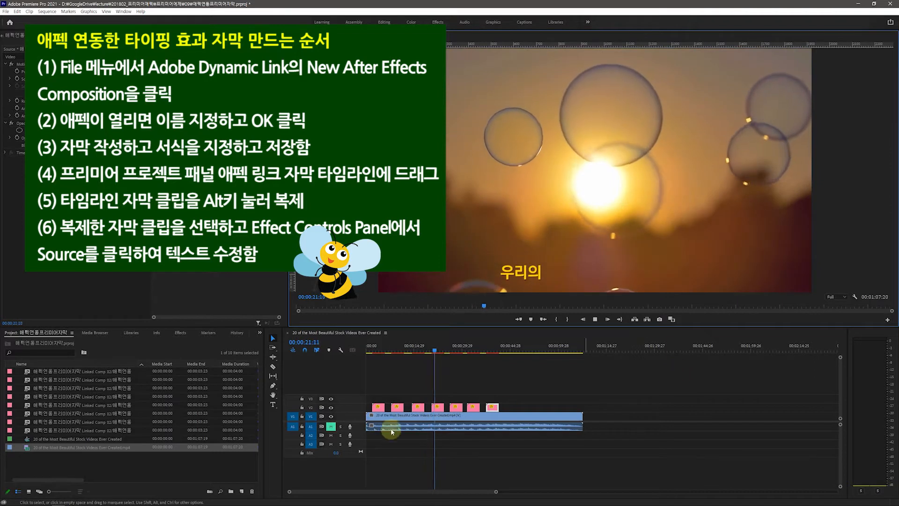
left_click(595, 319)
left_click_drag(444, 348, 383, 370)
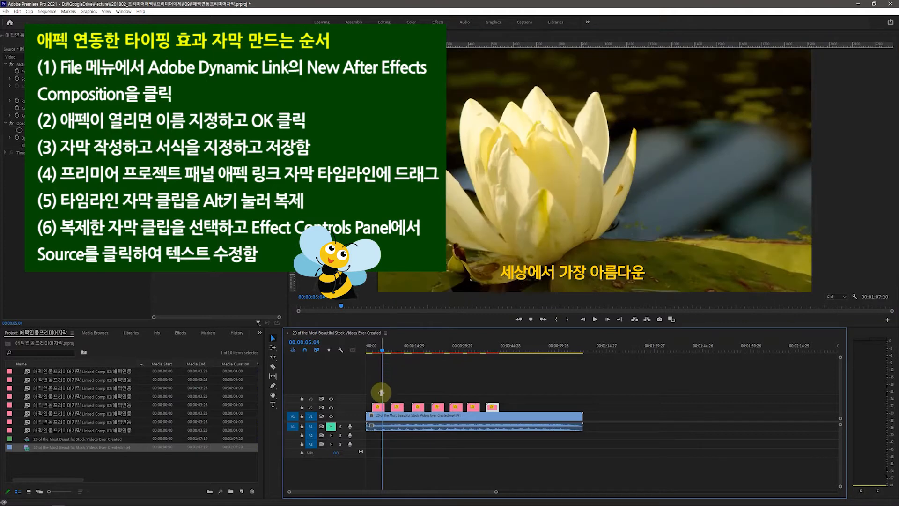
Switch to After Effects to view the linked caption composition, return to Premiere Pro, and scrub through the remaining captions.
left_click(71, 500)
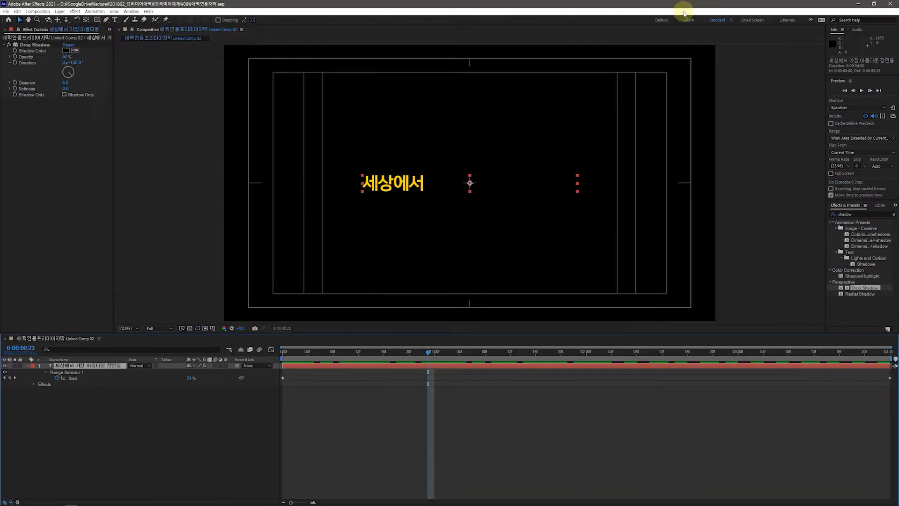
left_click(858, 4)
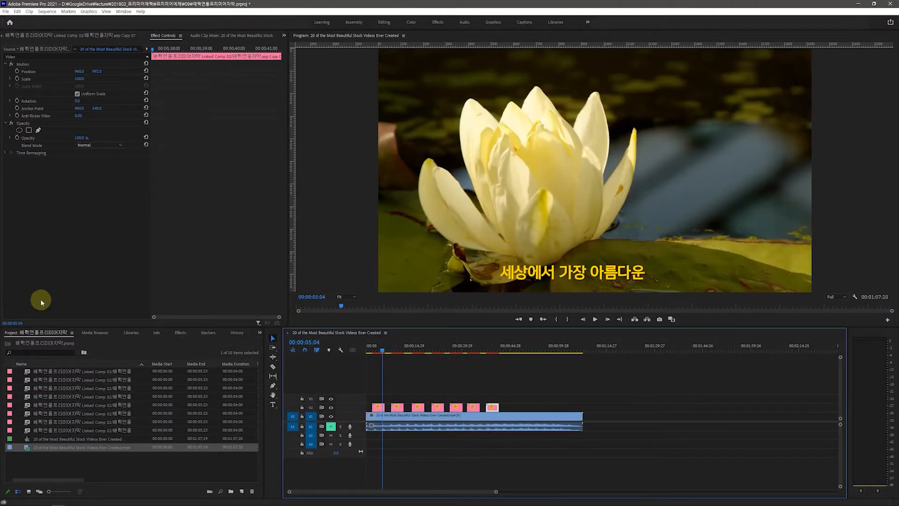
left_click(162, 464)
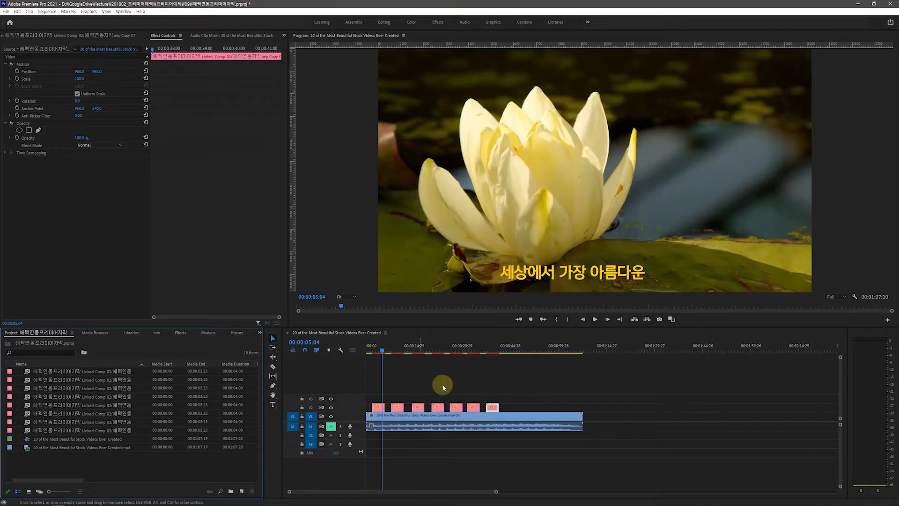
left_click_drag(385, 356, 489, 355)
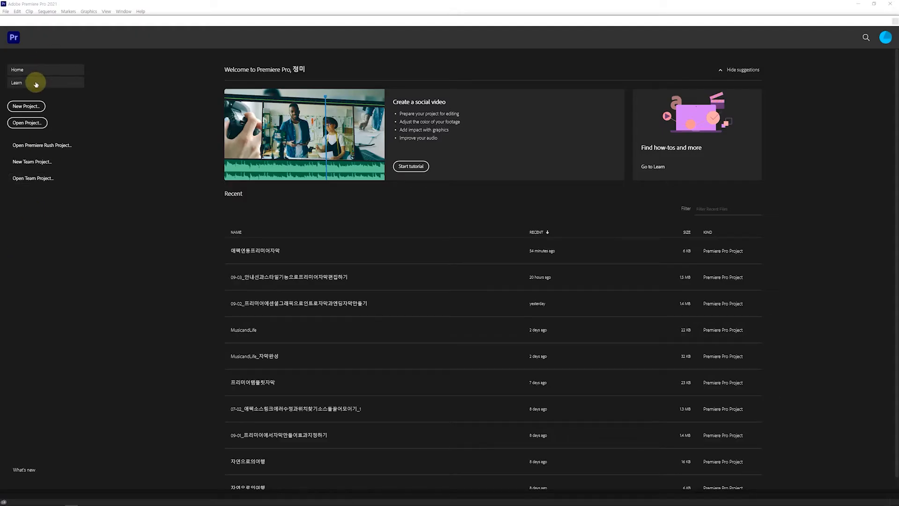
Create a new project named 애펙연동프리미어자막 in the 09 folder.
left_click(28, 106)
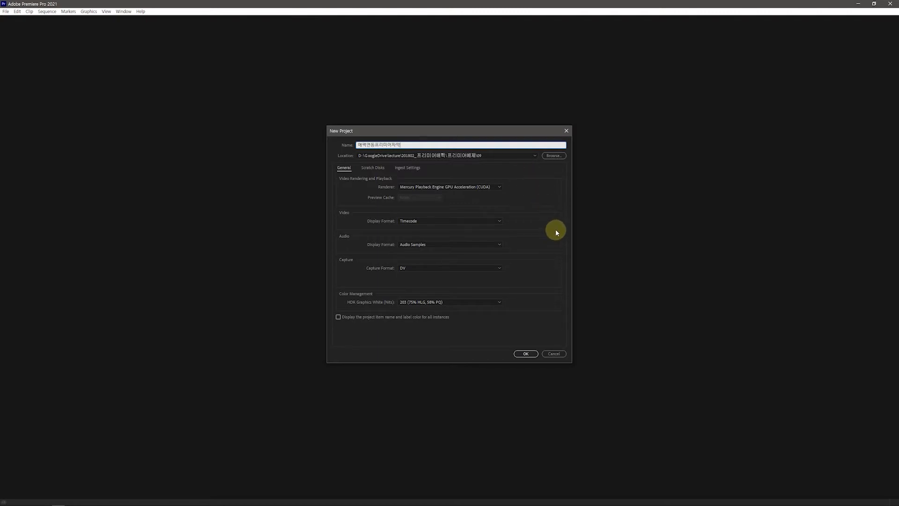
left_click(528, 354)
left_click(472, 254)
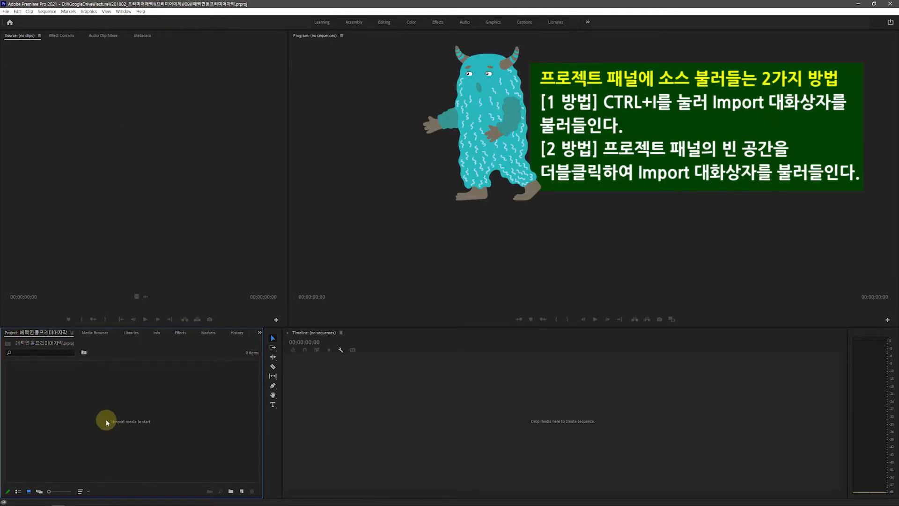
Import "20 of the Most Beautiful Stock Videos Ever Created.mp4" and create a sequence from it in the timeline.
double_click(133, 409)
left_click(179, 96)
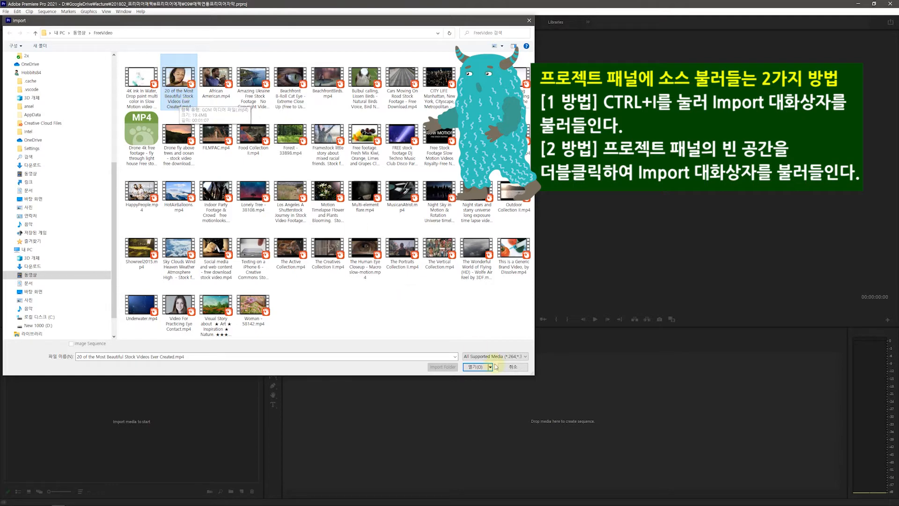
left_click(475, 367)
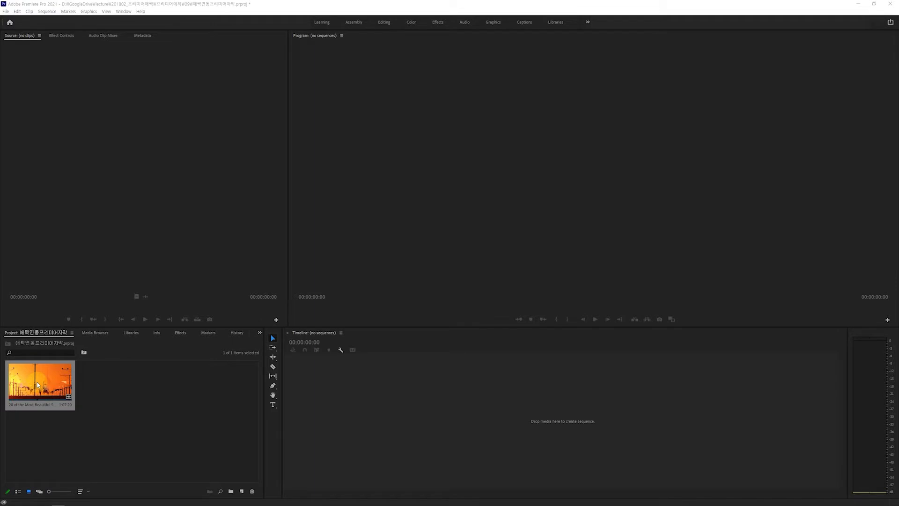
left_click_drag(38, 384, 380, 397)
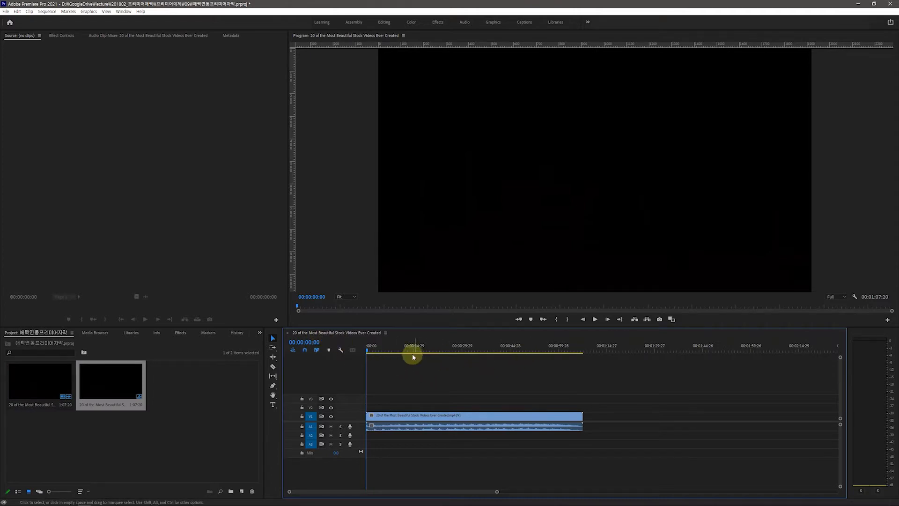
Preview the footage, mute audio track A1, and park the playhead at 00:00:02:15.
left_click_drag(368, 350, 391, 359)
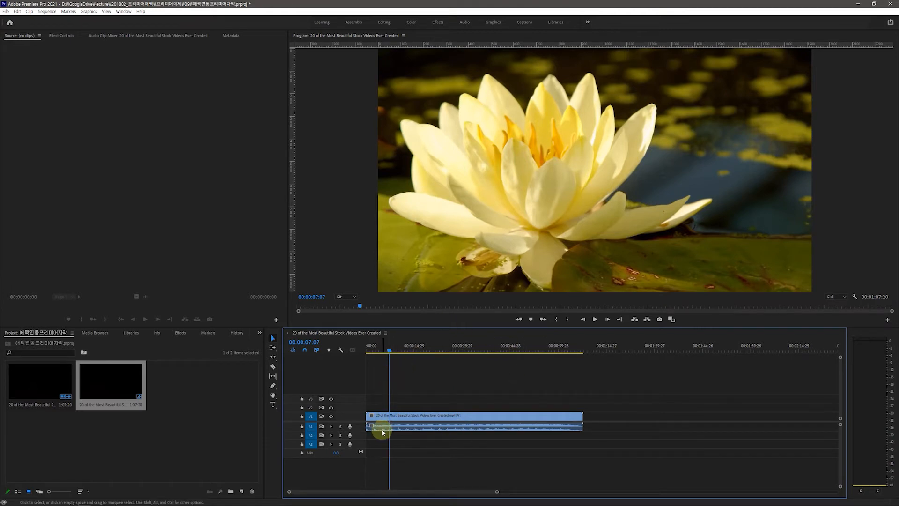
left_click(595, 320)
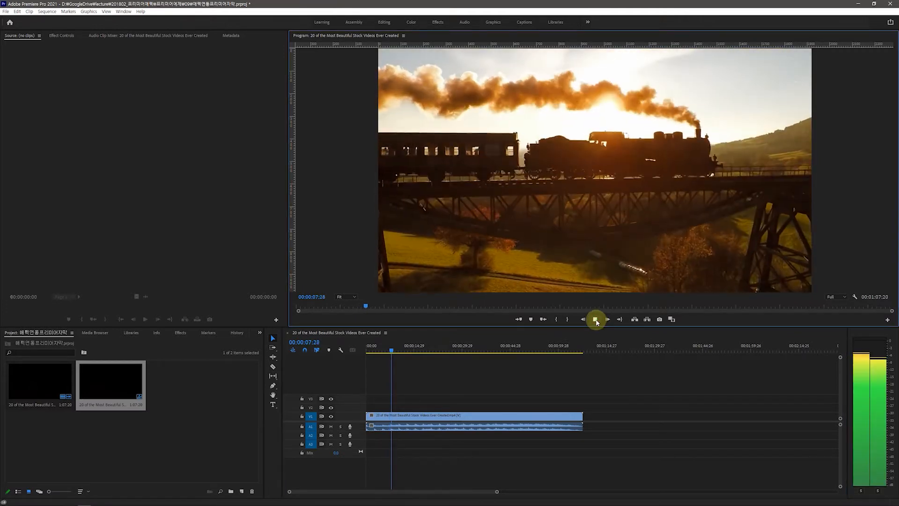
left_click(596, 319)
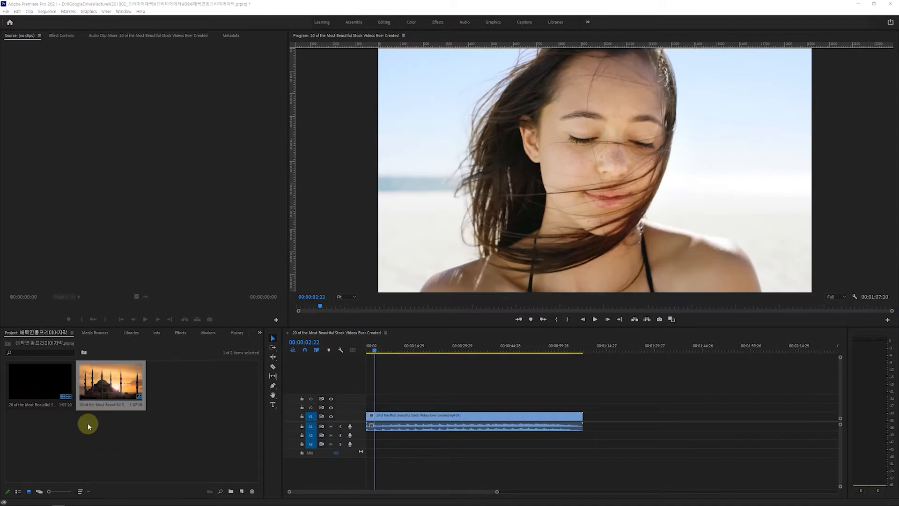
left_click(332, 426)
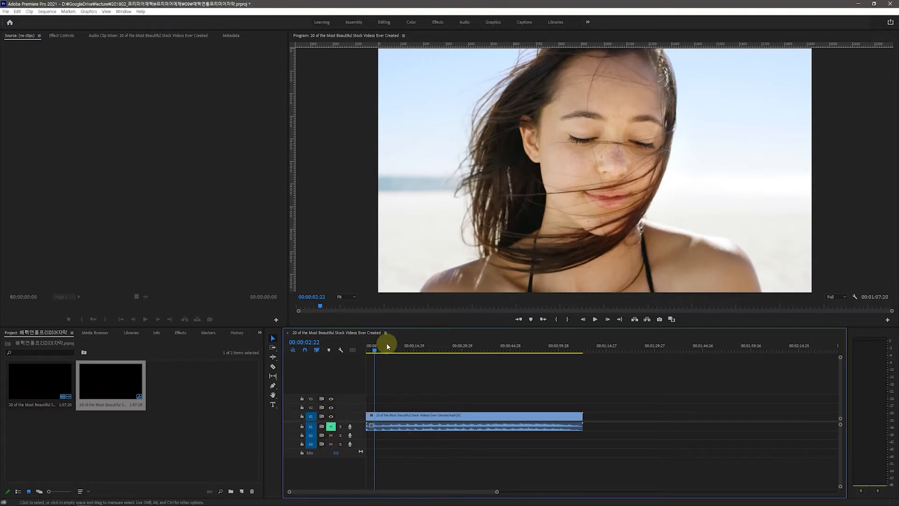
mouse_move(376, 350)
left_mouse_down()
mouse_move(395, 356)
mouse_move(373, 355)
left_mouse_up()
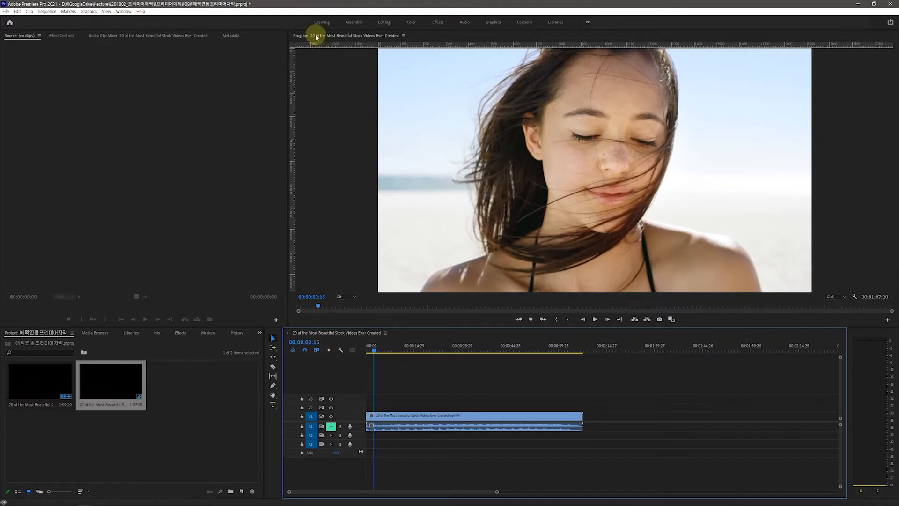
Create a dynamically linked 1920 x 1080, 23.976 fps After Effects composition and save its project as 애펙연동자막.aep.
left_click(273, 404)
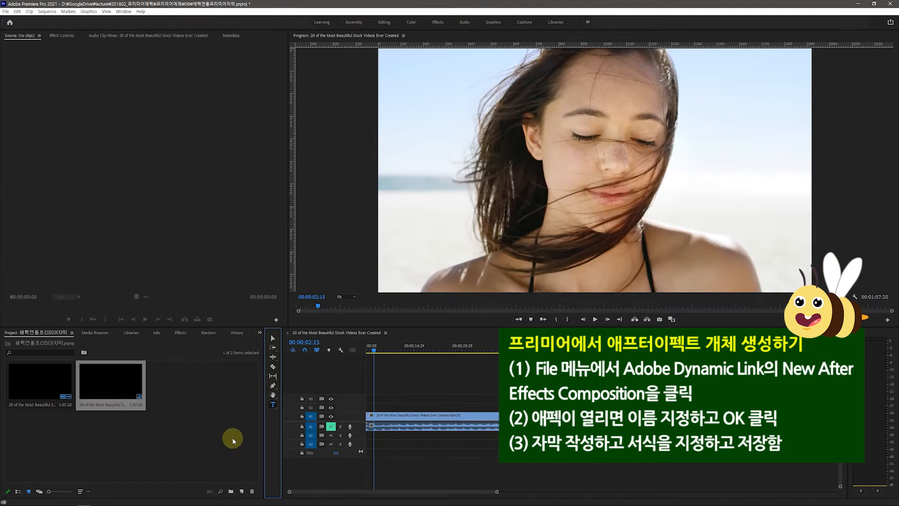
left_click(5, 13)
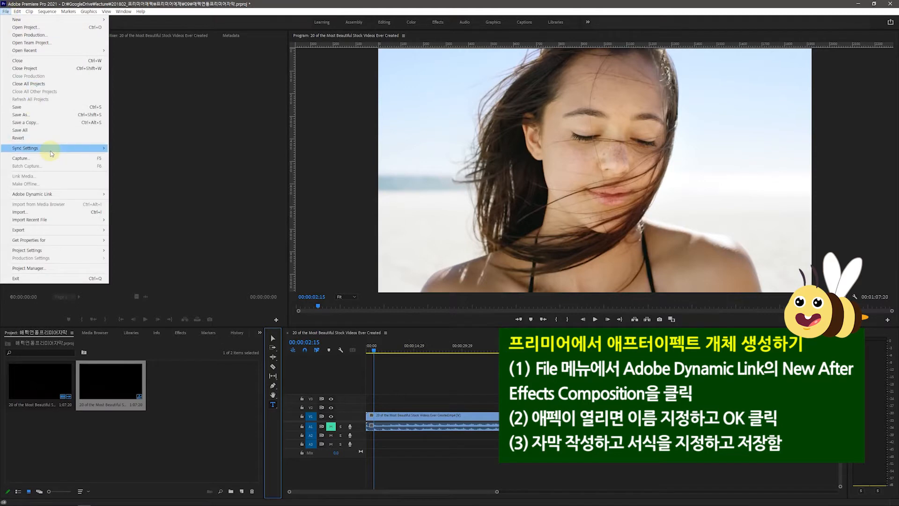
mouse_move(69, 199)
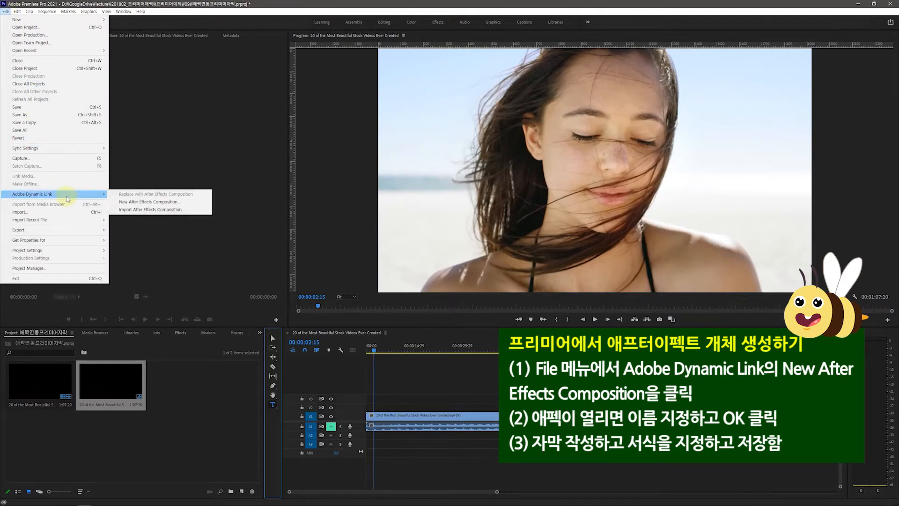
left_click(160, 204)
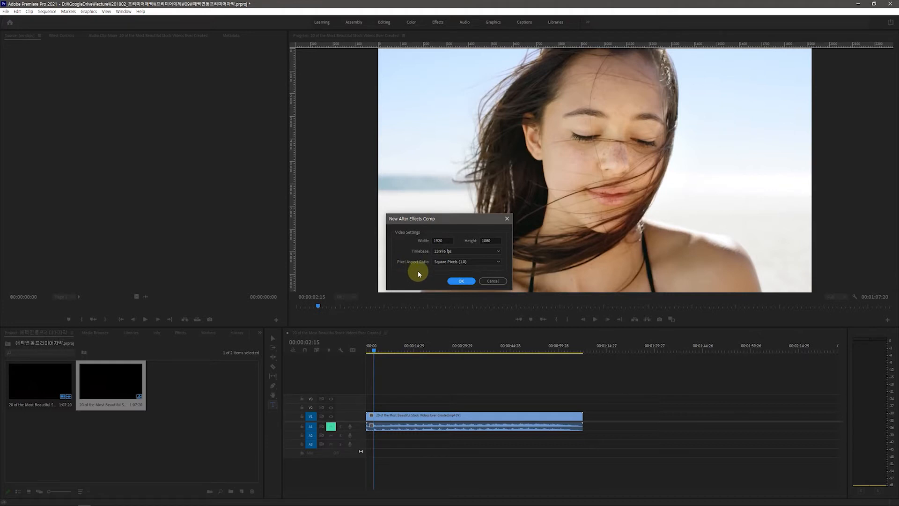
left_click(459, 281)
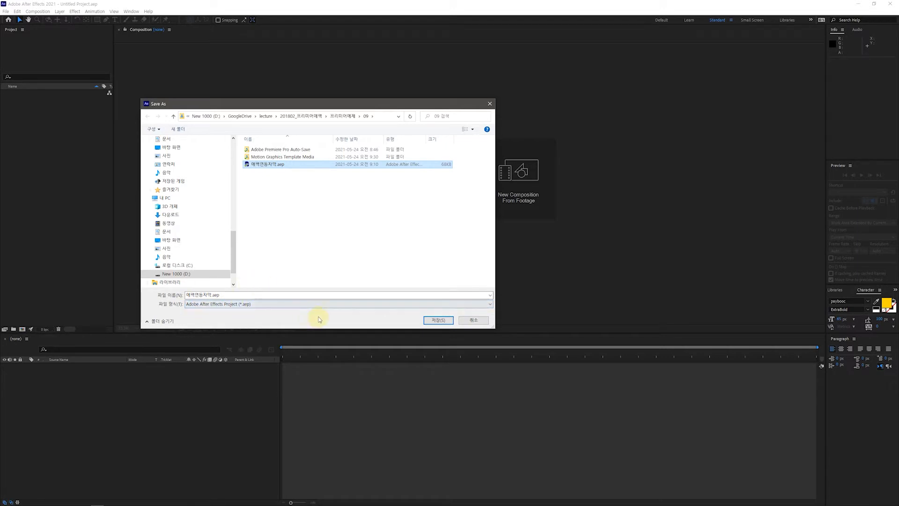
left_click(439, 321)
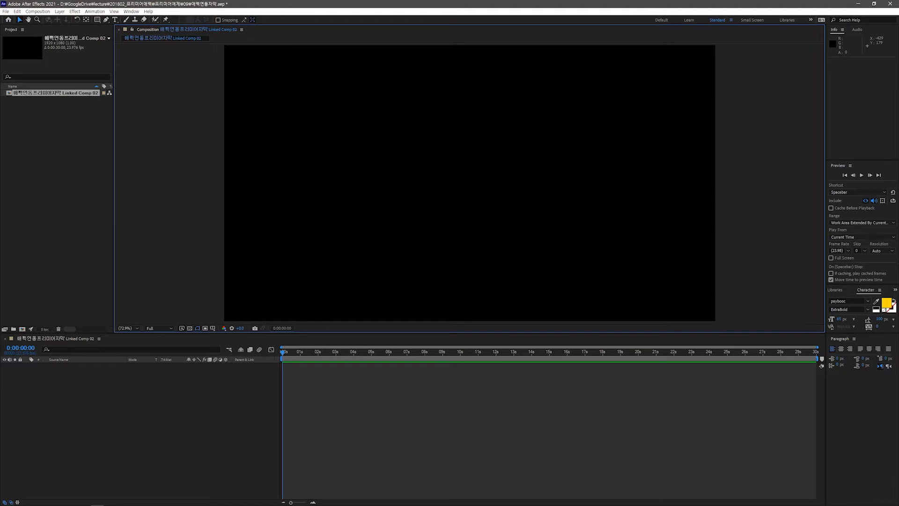
left_click(203, 320)
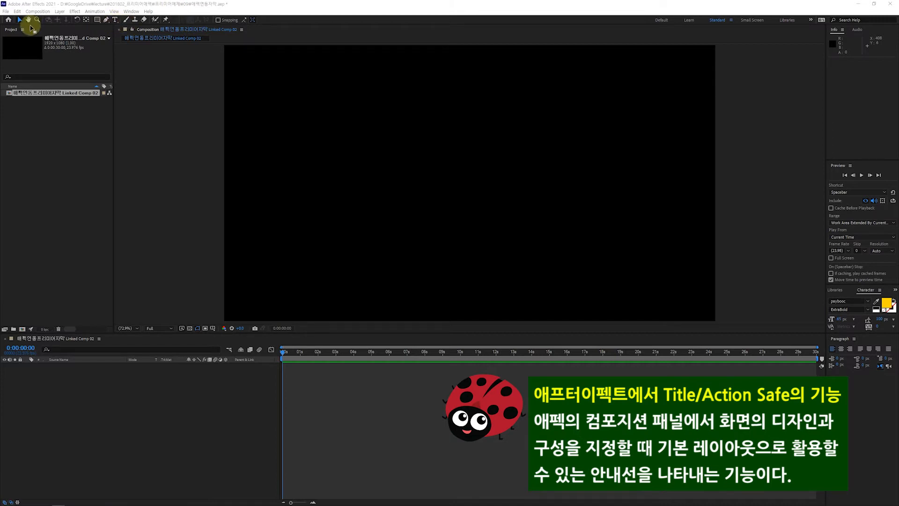
Choose the Horizontal Type Tool and show the Title/Action Safe guides in the composition view.
left_click(116, 21)
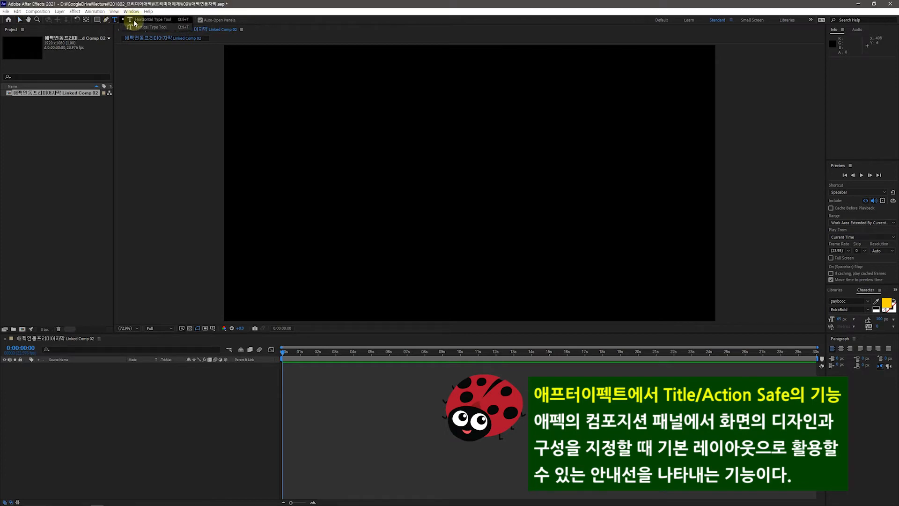
left_click(138, 21)
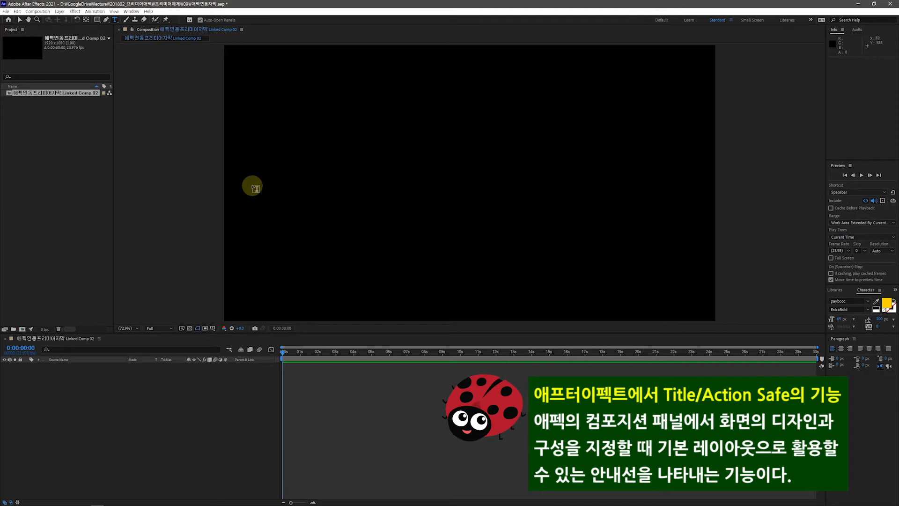
left_click(213, 329)
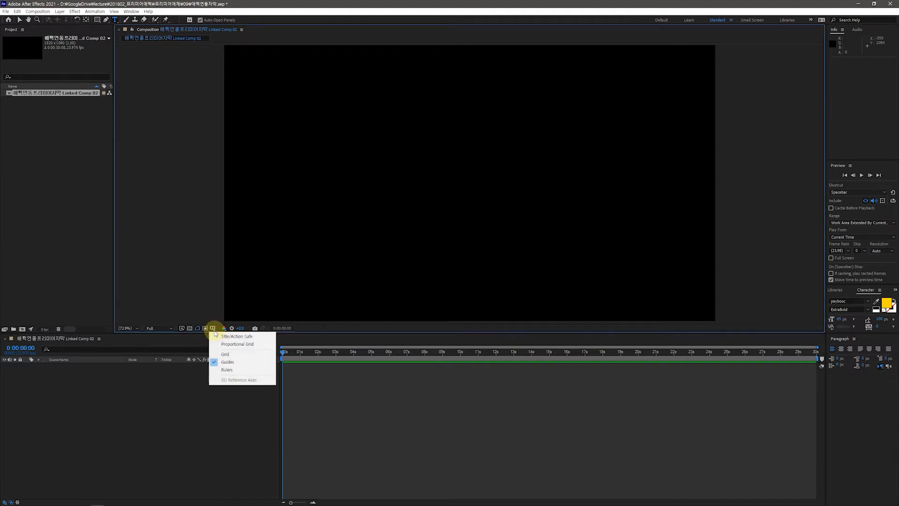
left_click(232, 338)
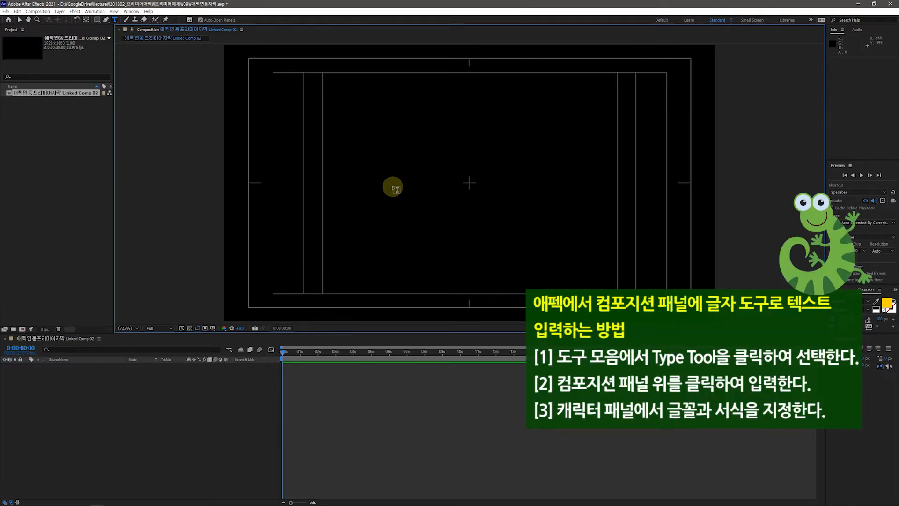
Add the caption text "세상에서 가장 아름다운 장면들" to the composition and move its anchor point to the middle of the text.
left_click(395, 183)
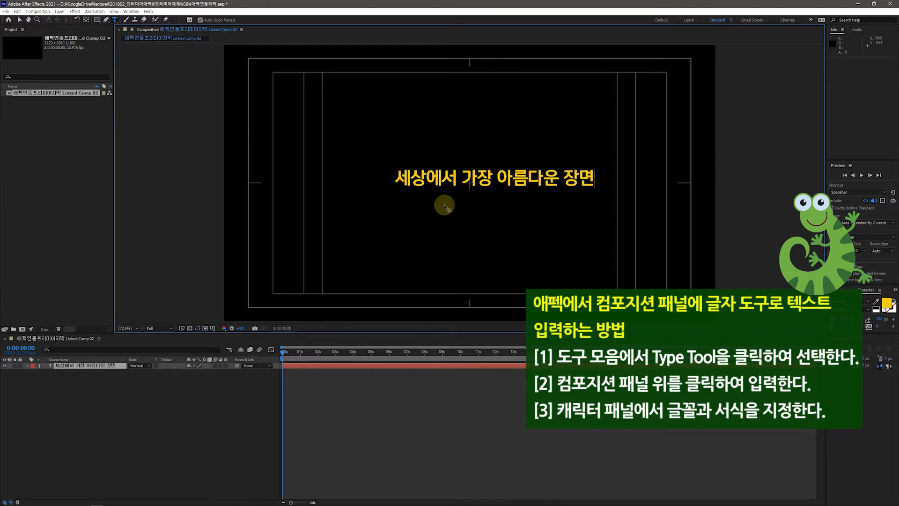
type("들")
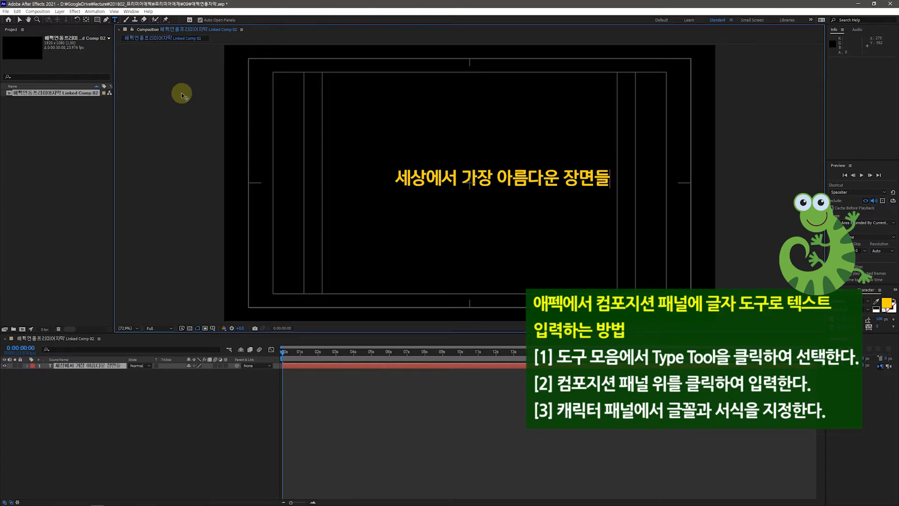
left_click(20, 20)
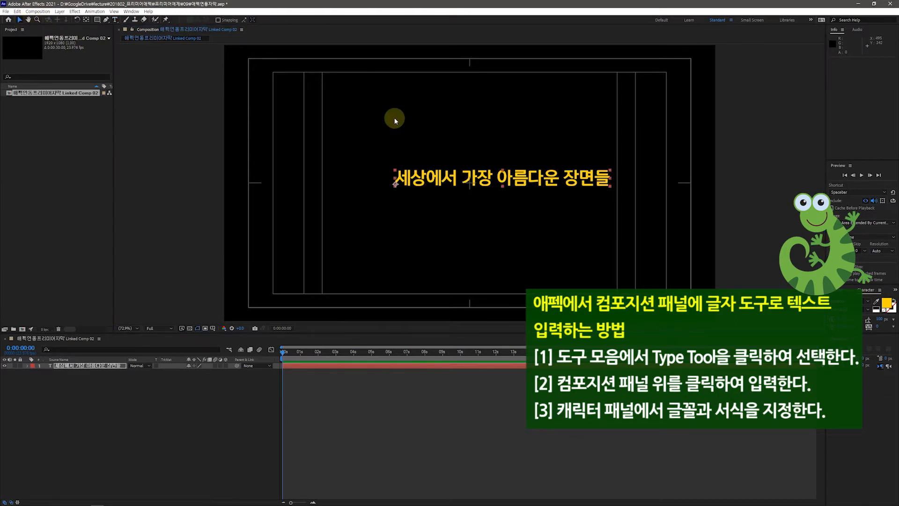
left_click(468, 168)
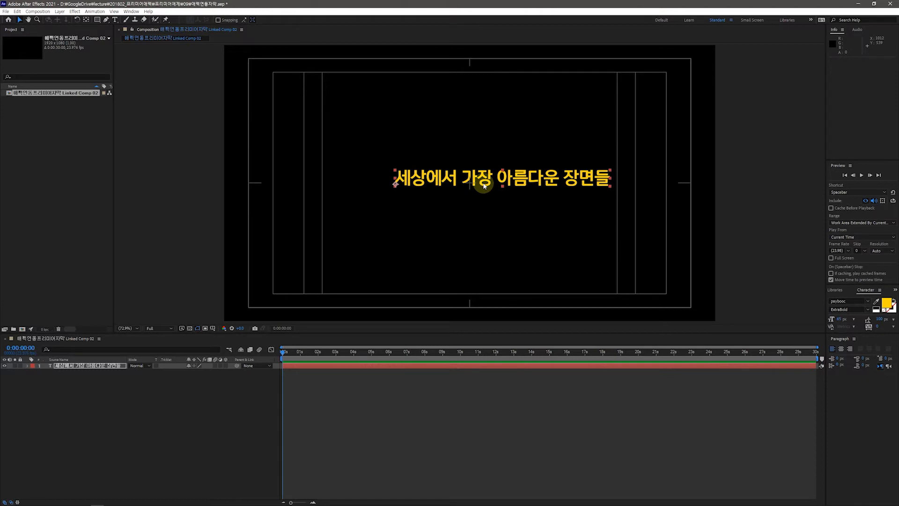
key("ctrl+alt+Home")
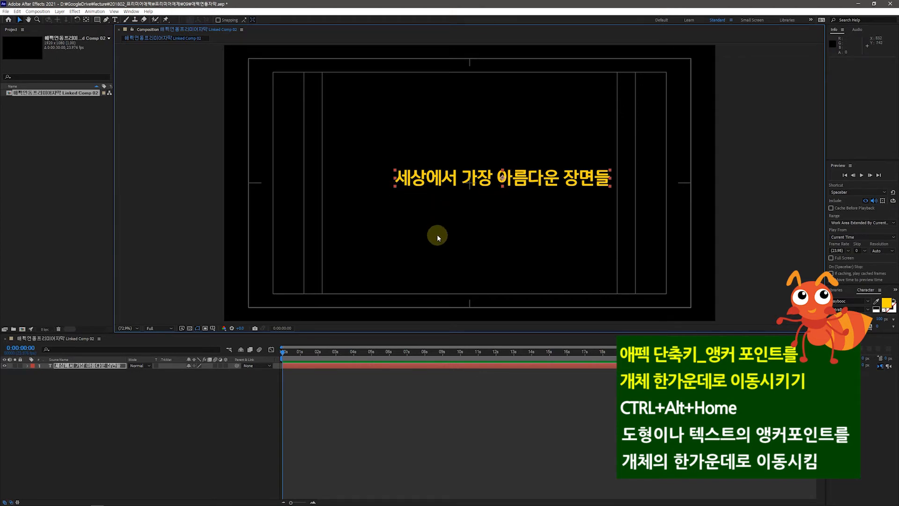
Center the caption text in the composition frame.
key("ctrl+Home")
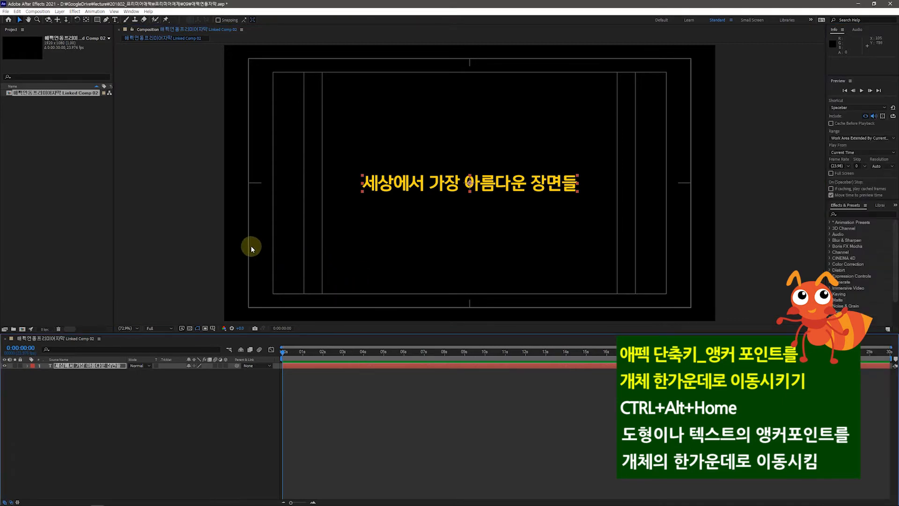
left_click(131, 11)
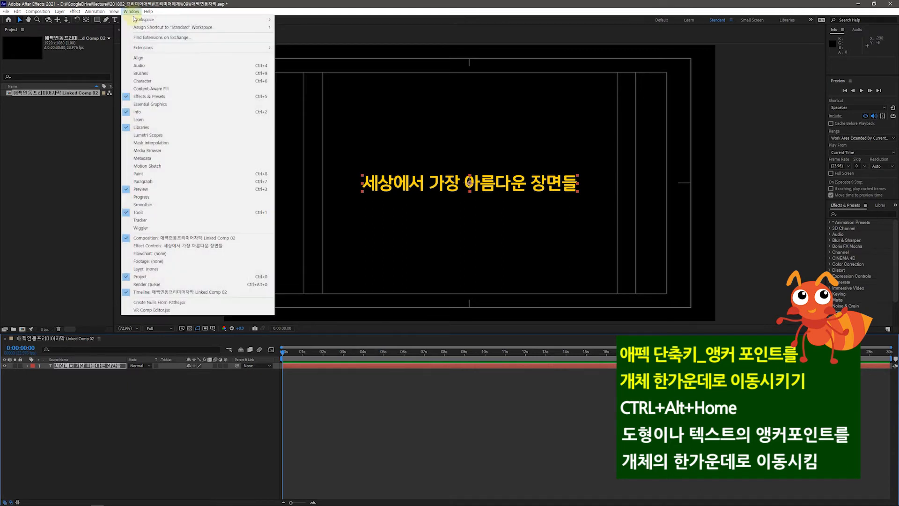
mouse_move(136, 22)
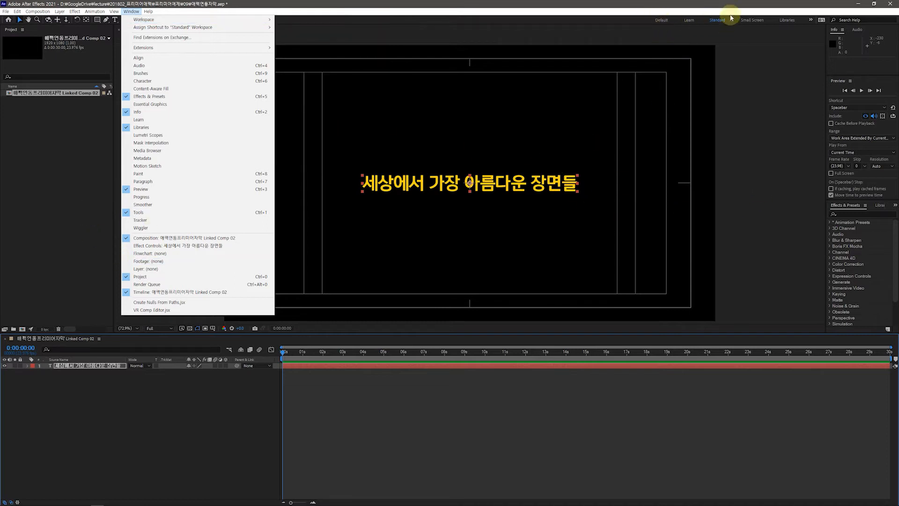
left_click(771, 226)
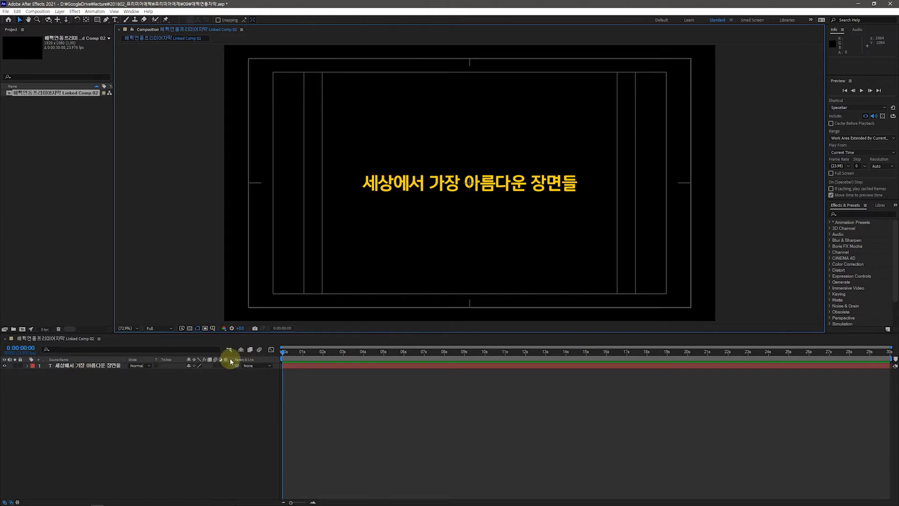
Apply the Typewriter preset from the Text Animate In animation presets to the caption layer, starting at 0:00:00:00.
left_click(105, 369)
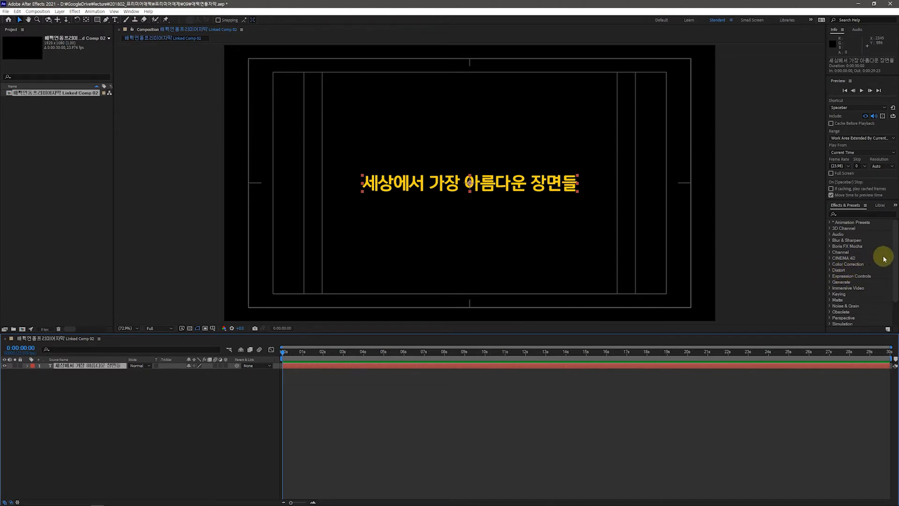
left_click(892, 227)
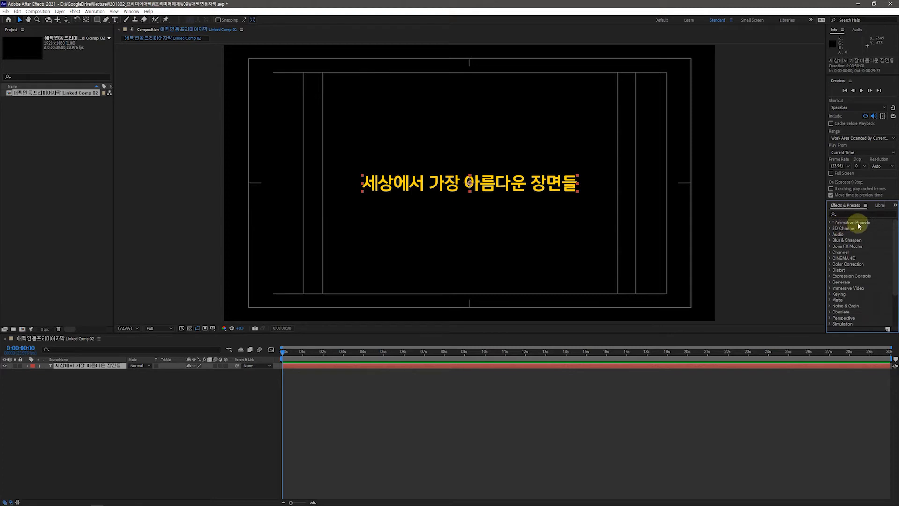
left_click(831, 223)
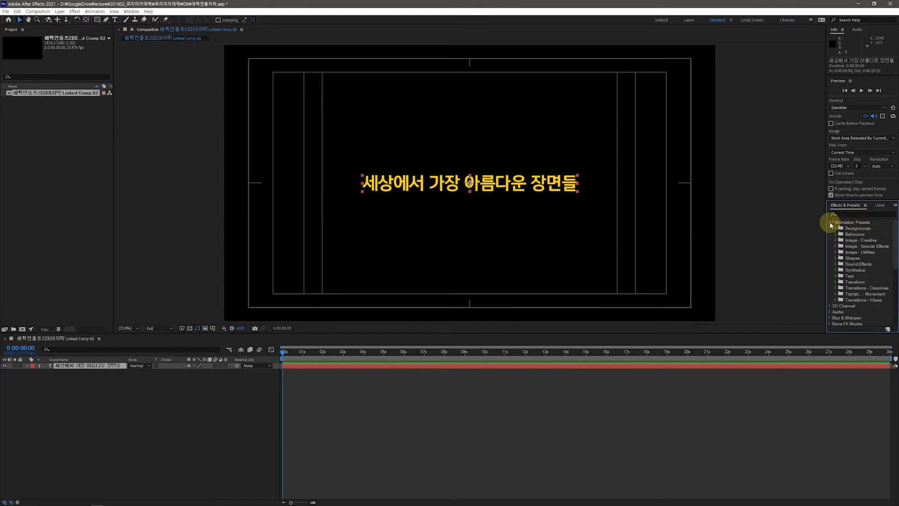
left_click(836, 276)
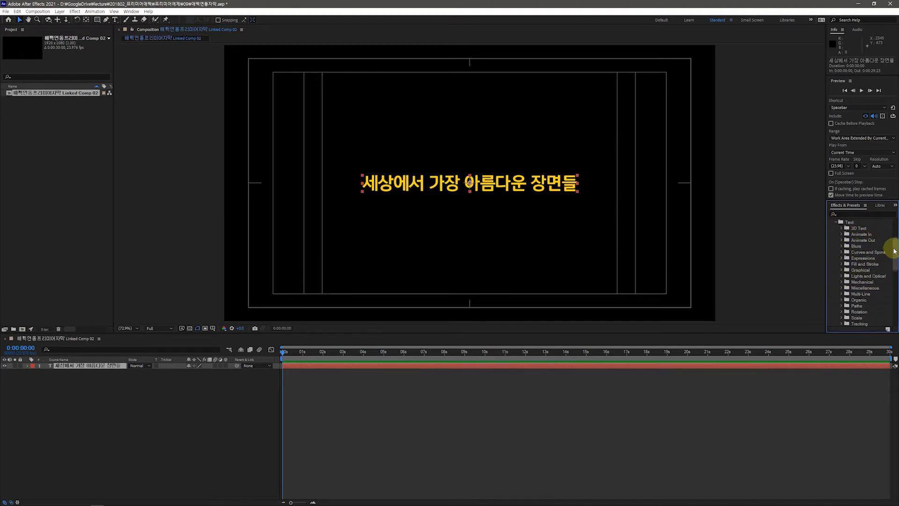
left_click_drag(896, 259, 895, 262)
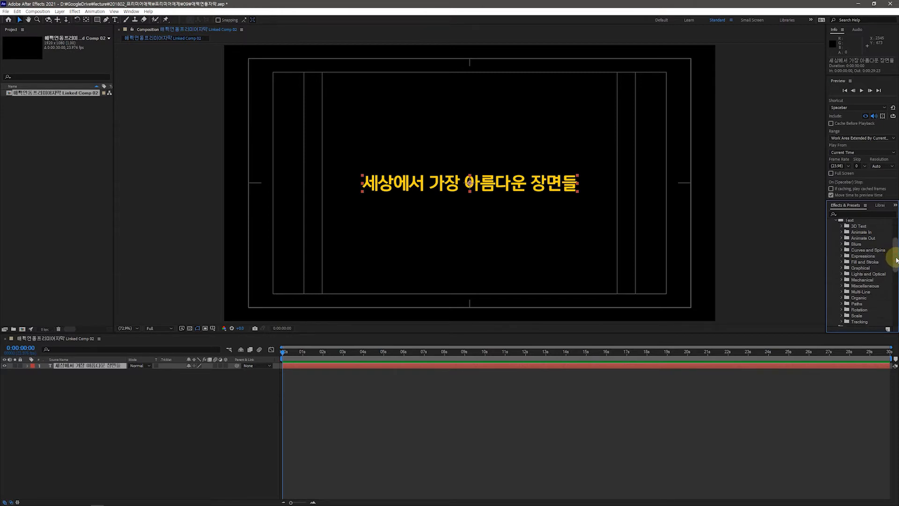
left_click(842, 233)
left_click_drag(895, 247, 896, 270)
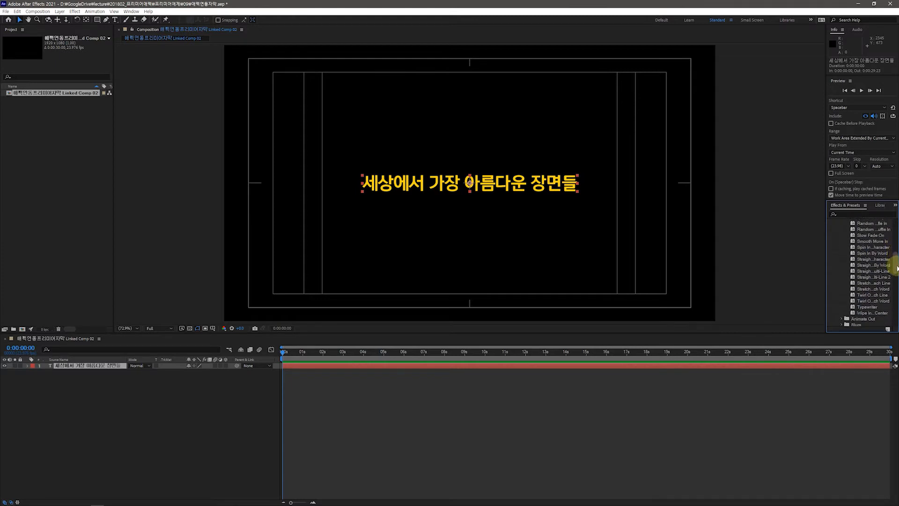
left_click(868, 307)
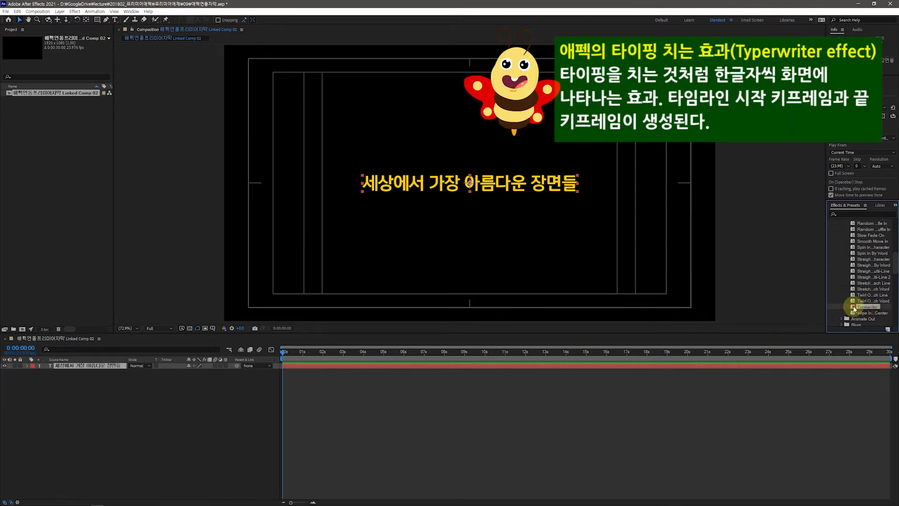
left_click_drag(853, 309, 96, 370)
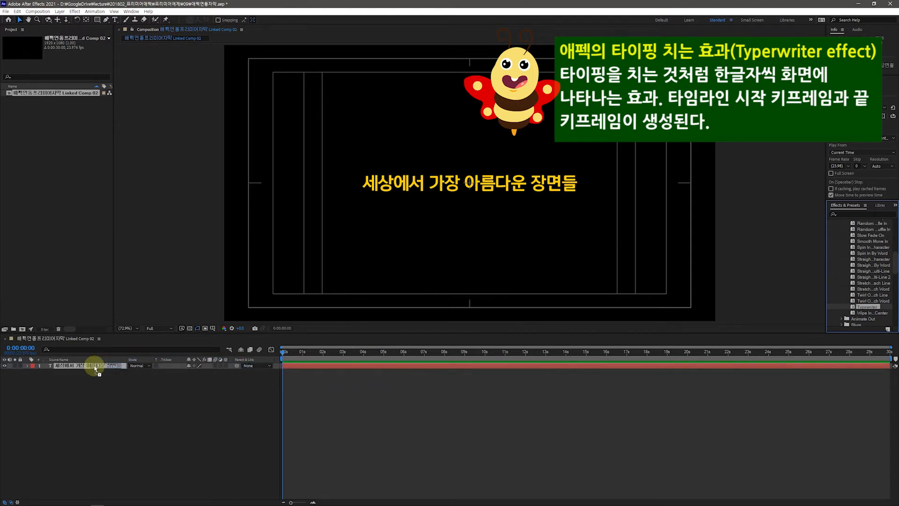
left_click_drag(95, 369, 95, 368)
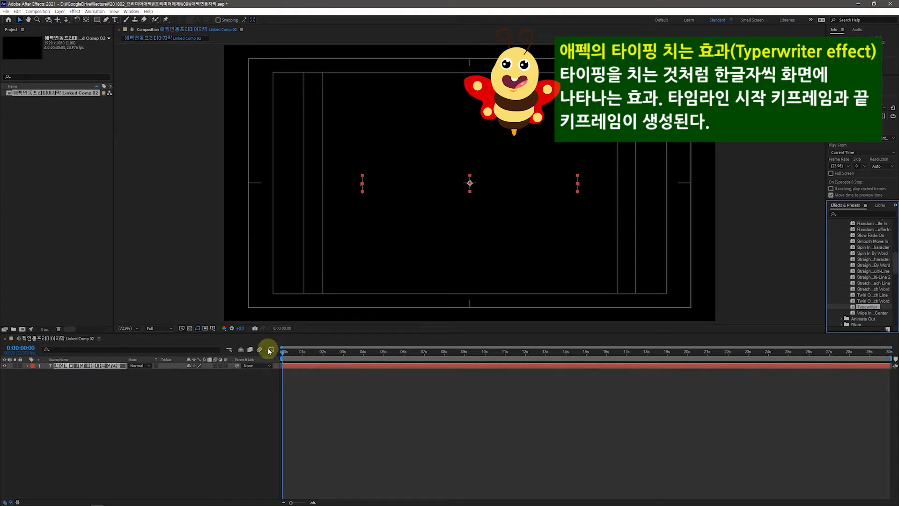
left_click(284, 354)
mouse_move(284, 354)
left_mouse_down()
mouse_move(349, 368)
mouse_move(273, 358)
mouse_move(346, 364)
mouse_move(281, 361)
left_mouse_up()
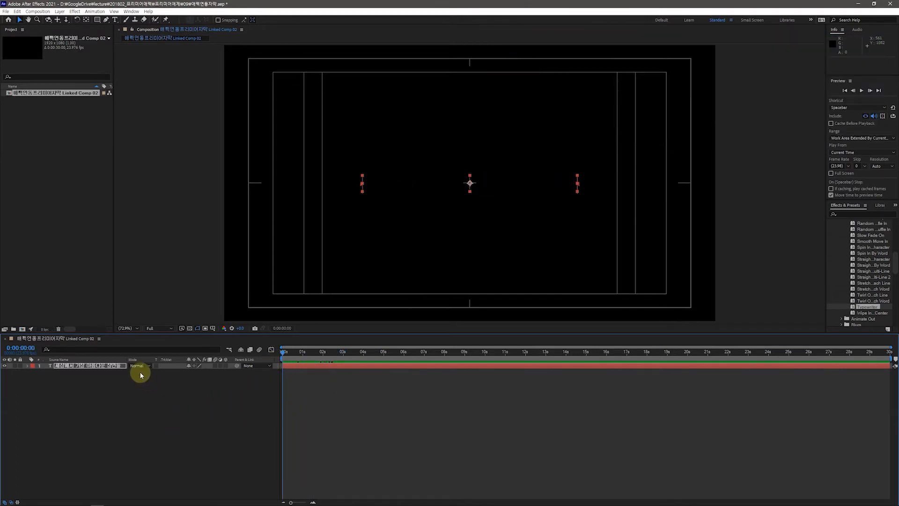
Reveal the caption layer's keyframes, move the ending Range Selector Start keyframe to about 5 seconds, and preview the typing.
left_click(52, 367)
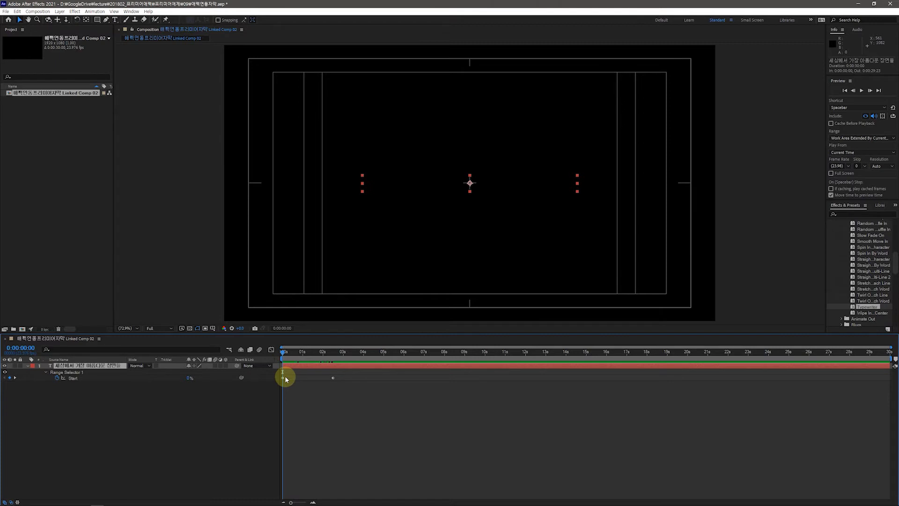
left_click(334, 382)
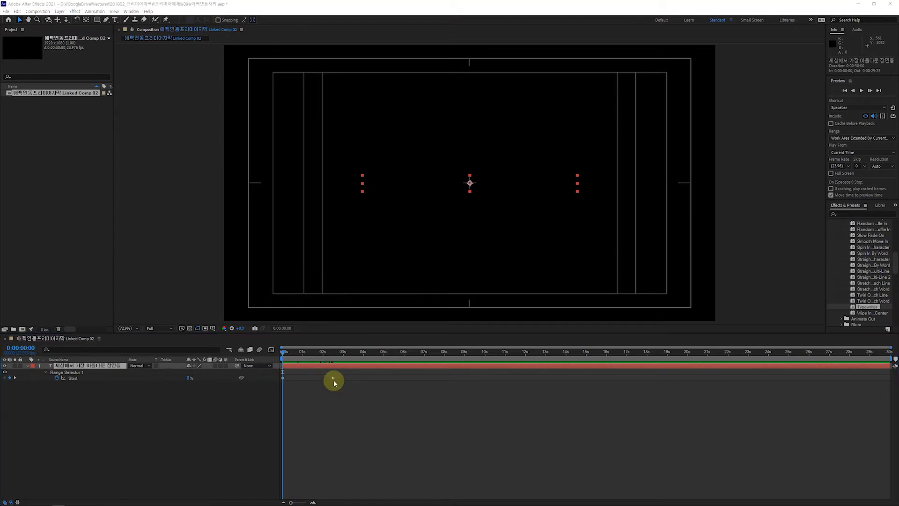
left_click_drag(334, 381, 343, 378)
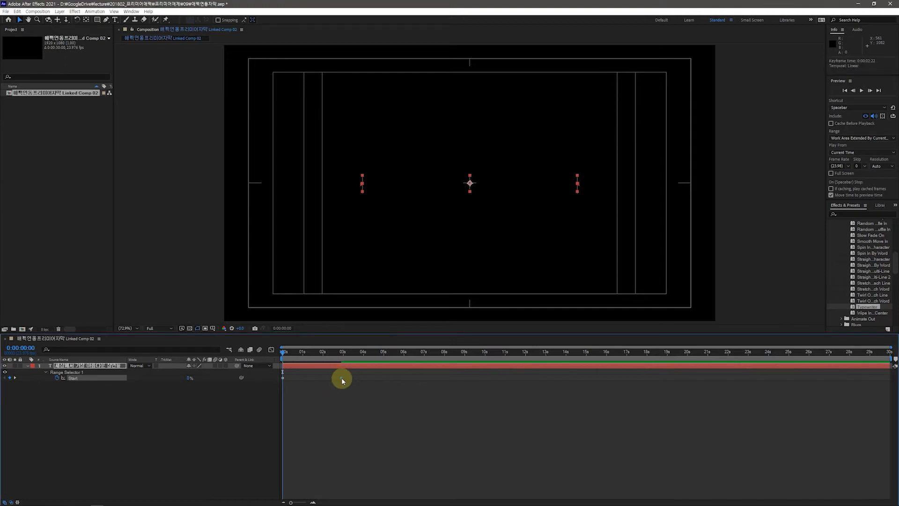
left_click_drag(341, 379, 383, 385)
left_click(370, 449)
key("space")
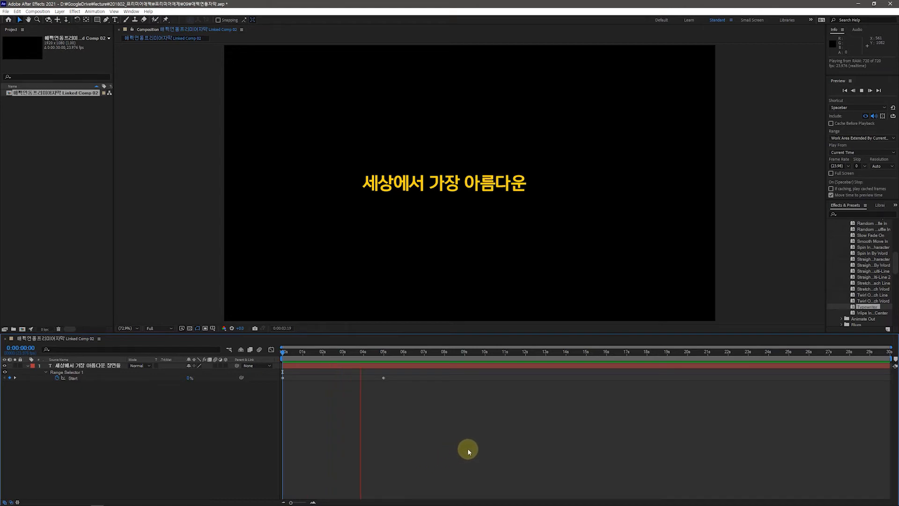
key("space")
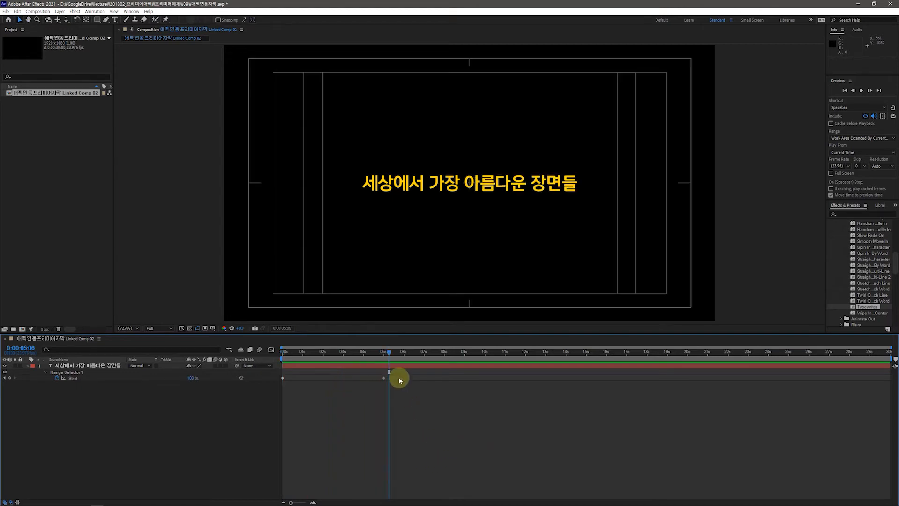
Move the ending Range Selector Start keyframe to 0:00:04:00 and preview the typing from the beginning.
left_click_drag(391, 354, 345, 356)
left_click_drag(385, 377, 364, 379)
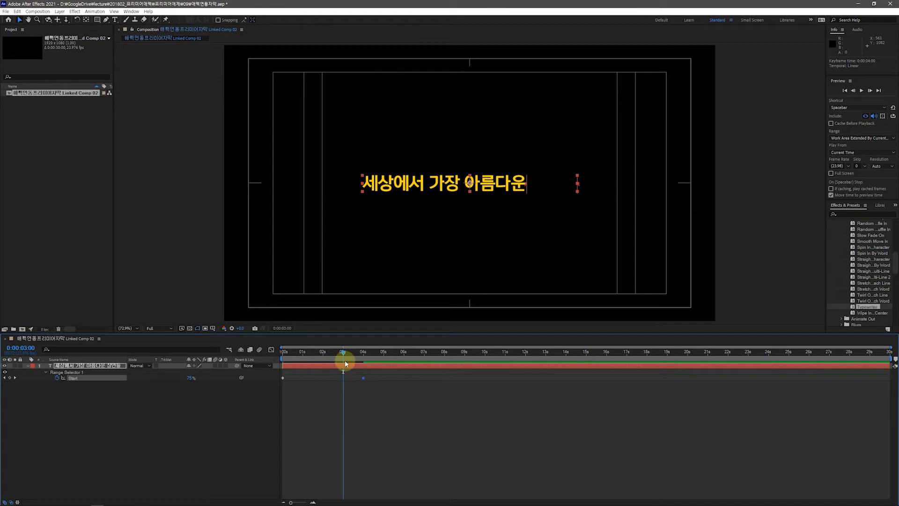
left_click_drag(343, 355, 272, 349)
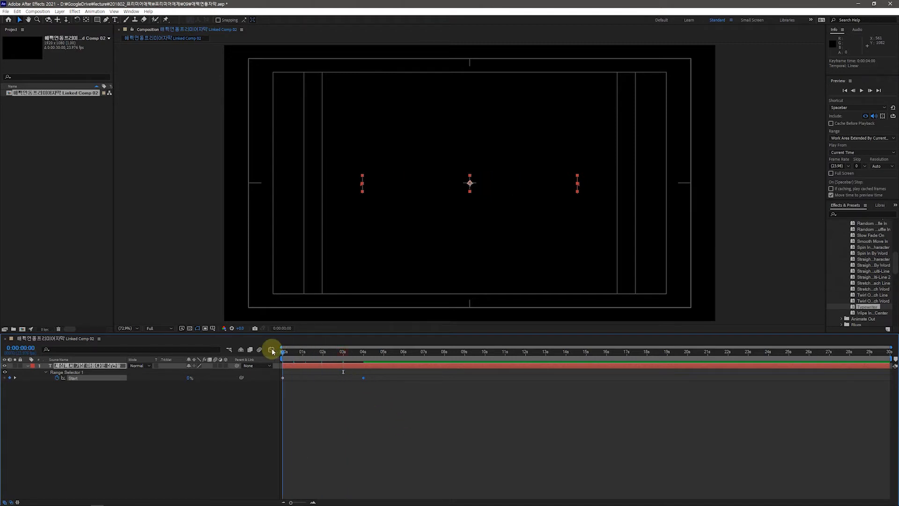
key("space")
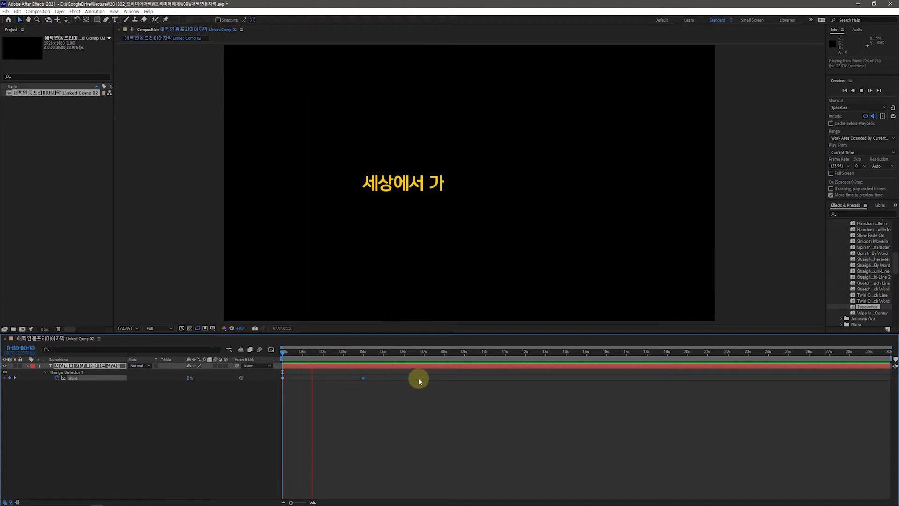
key("space")
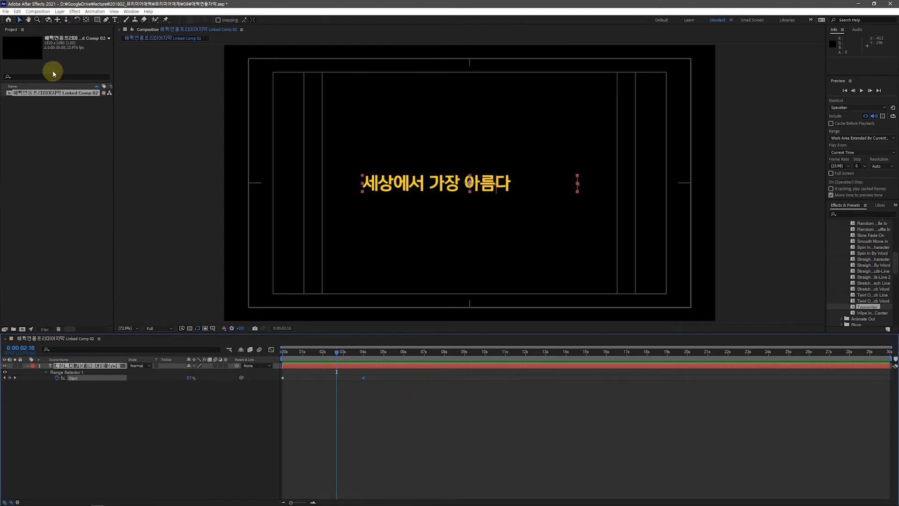
Save the After Effects project.
left_click(6, 11)
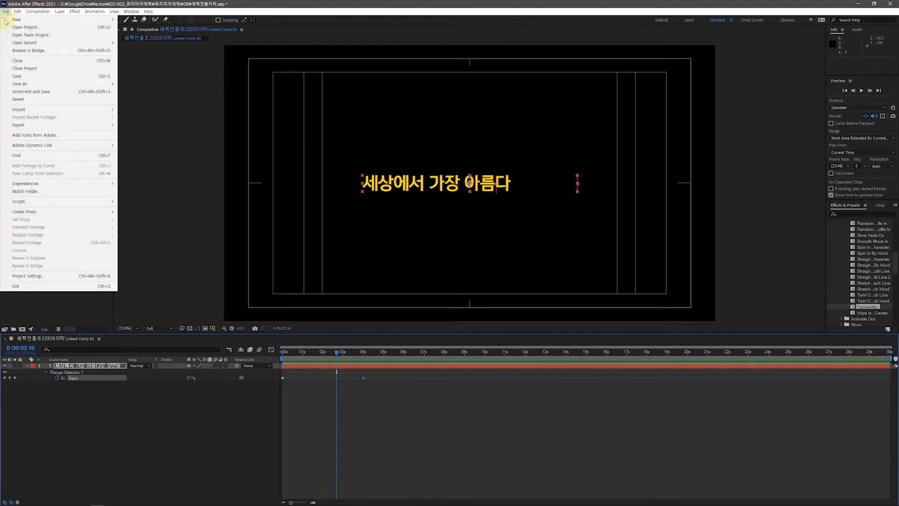
left_click(52, 76)
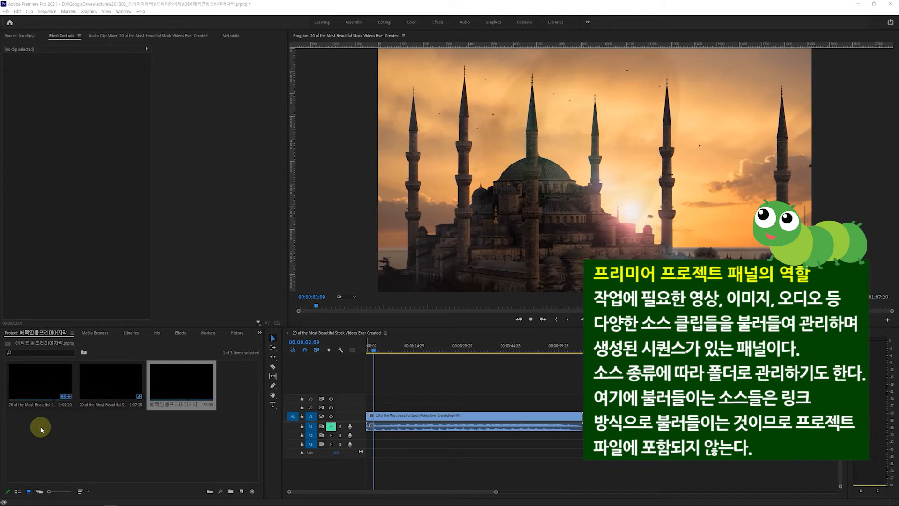
Switch to Premiere Pro and show the project items as a list with a wider Name column.
left_click(19, 493)
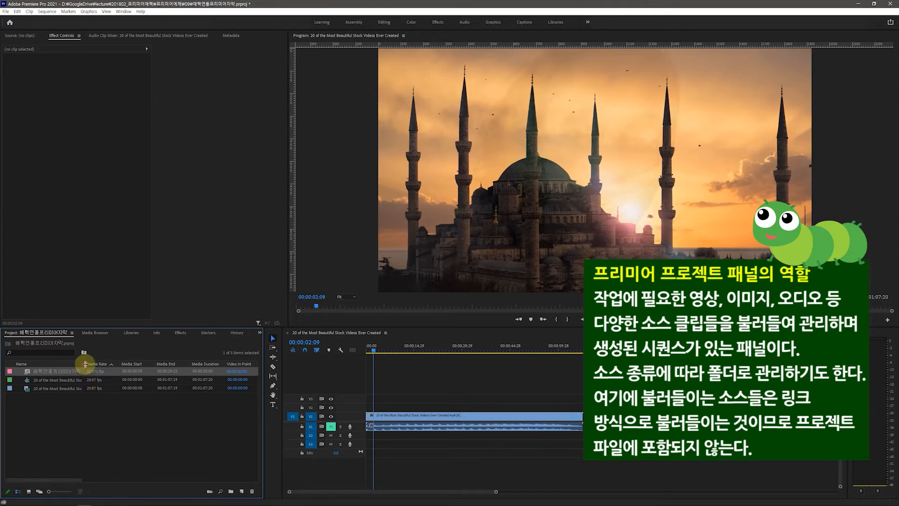
left_click_drag(85, 364, 139, 366)
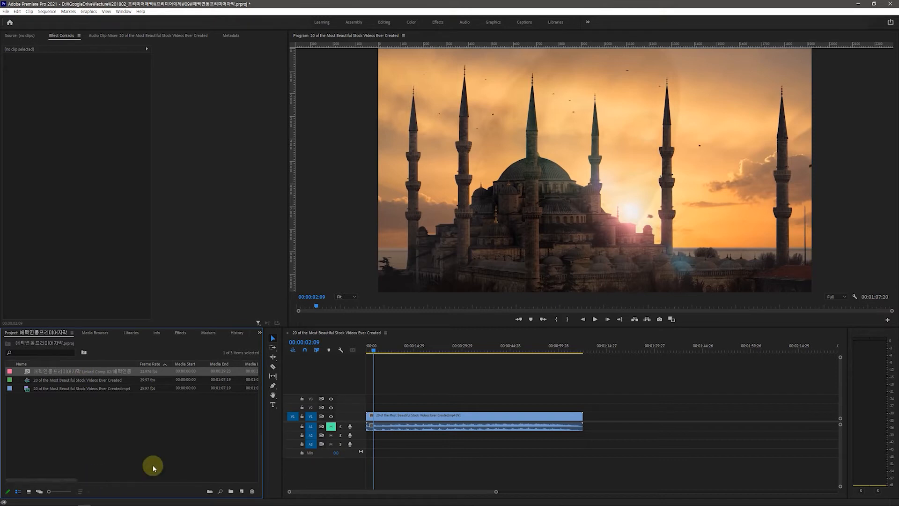
left_click_drag(78, 481, 80, 479)
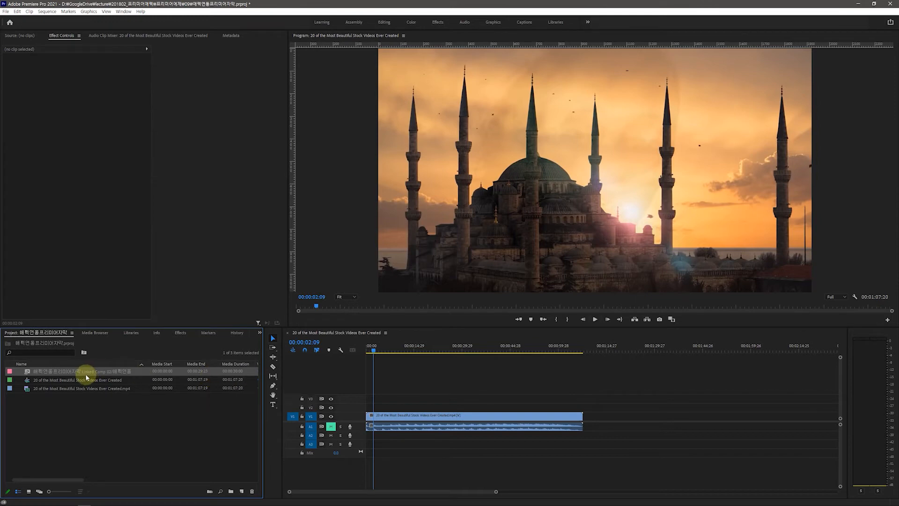
Open the linked composition from the Premiere Pro project in After Effects with Edit Original.
left_click(87, 416)
left_click(54, 372)
right_click(54, 372)
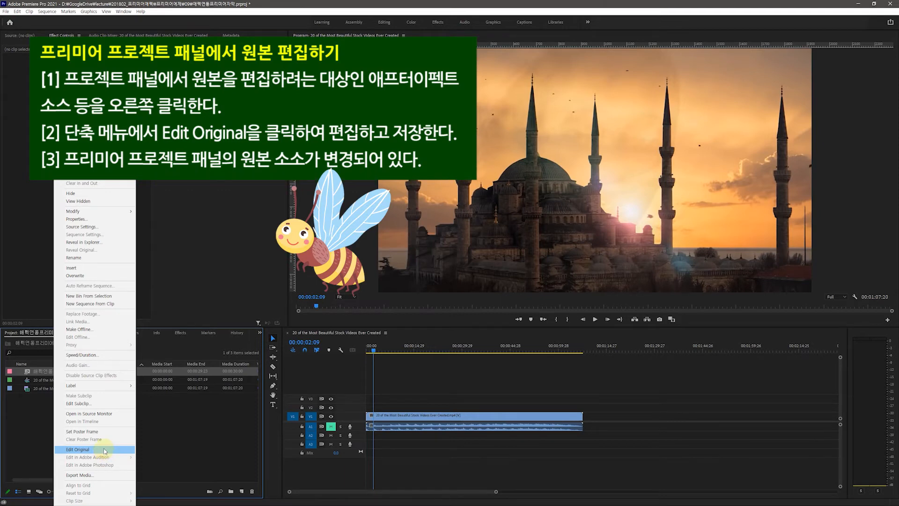
left_click(105, 449)
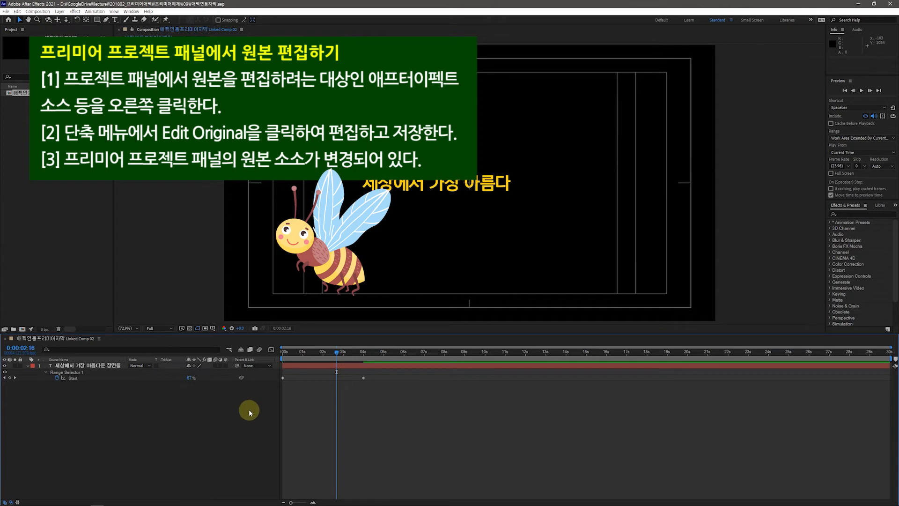
Set the linked composition's duration to 0:00:04:00 in its Composition Settings.
left_click_drag(335, 355, 361, 362)
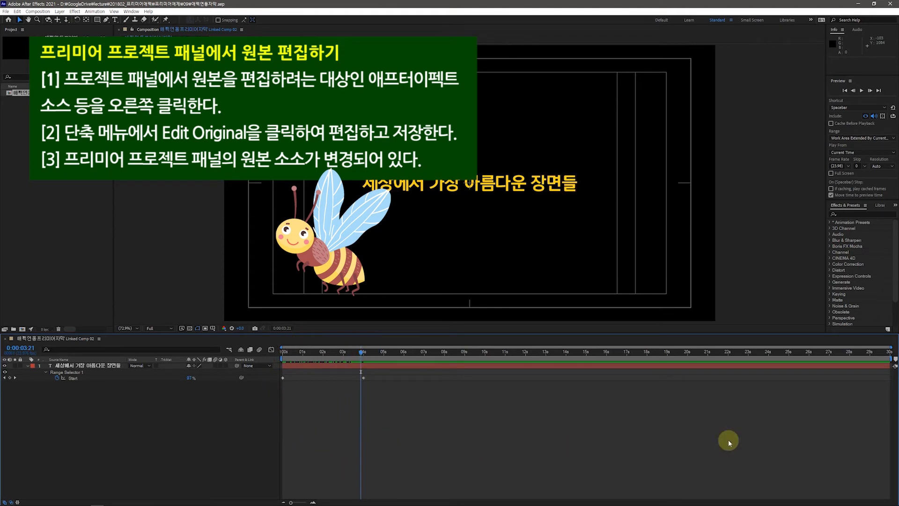
left_click(37, 12)
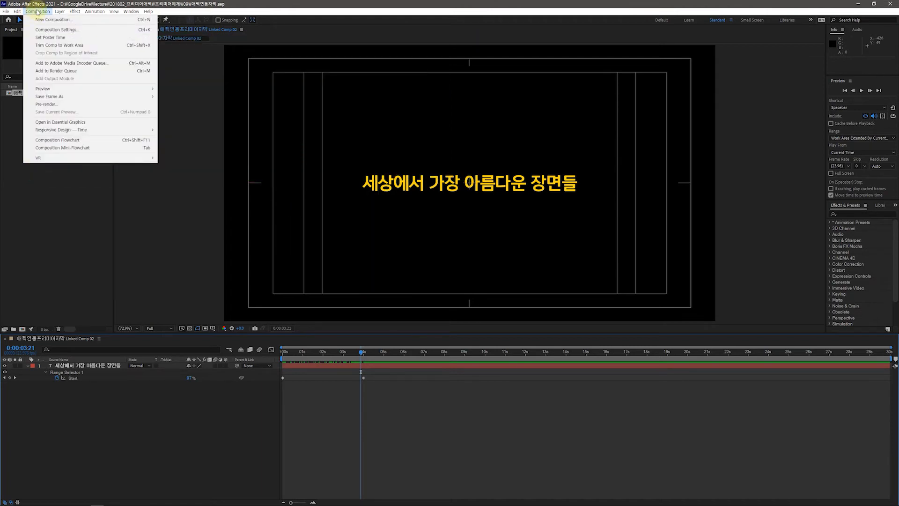
left_click(58, 30)
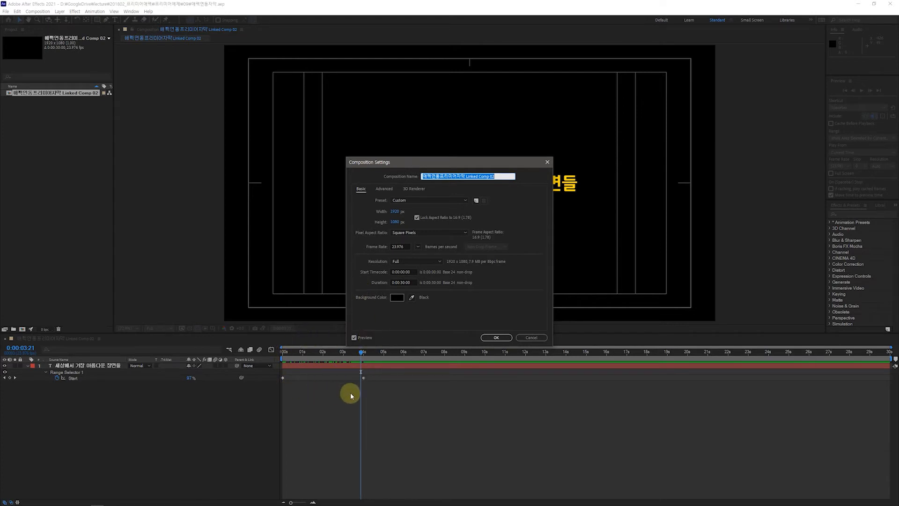
left_click(402, 282)
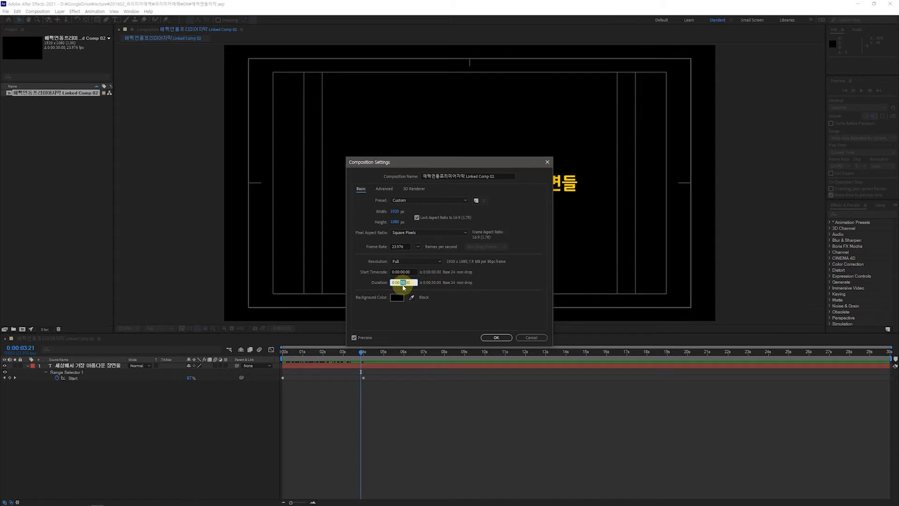
type("0")
left_click(448, 291)
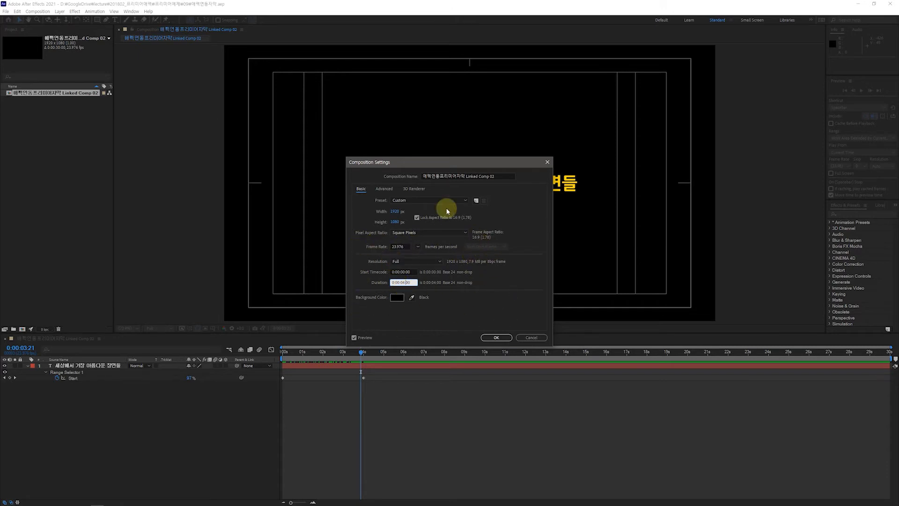
left_click(492, 337)
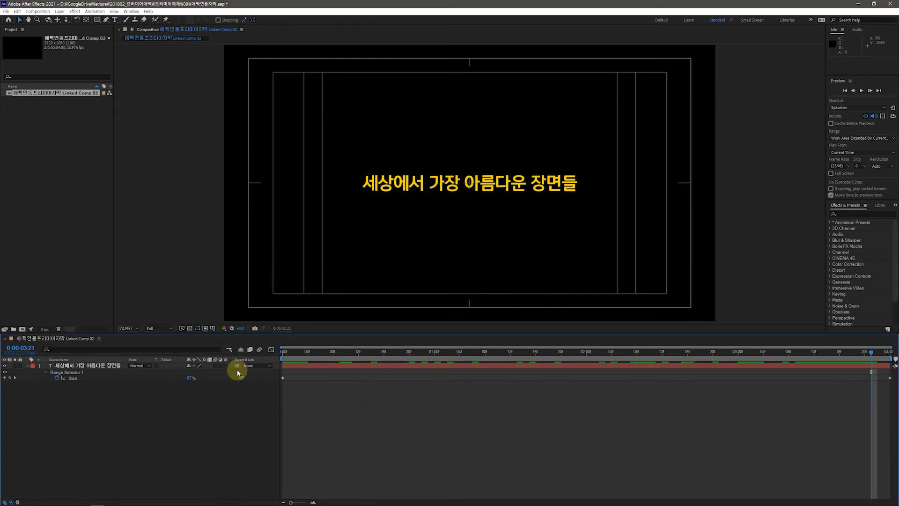
Preview the caption's typing animation from the start of the shortened composition and return the playhead near the beginning.
left_click(282, 378)
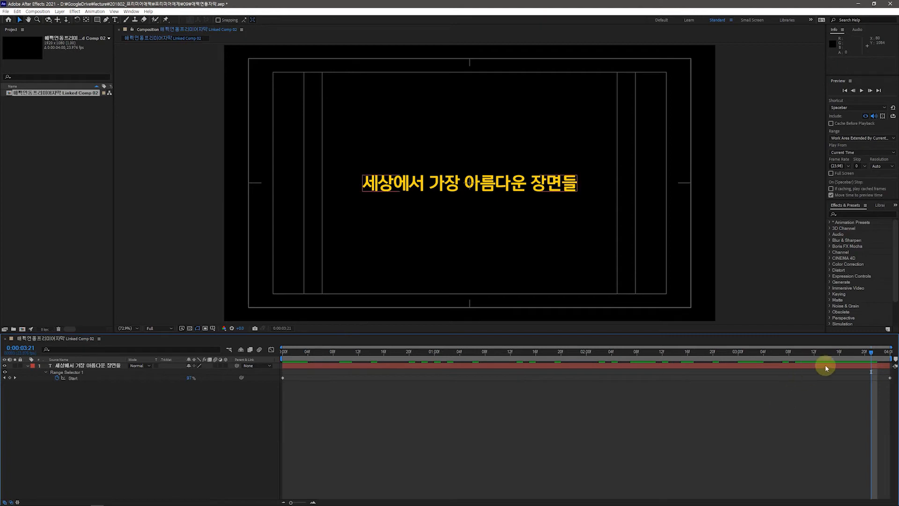
left_click_drag(871, 353, 202, 361)
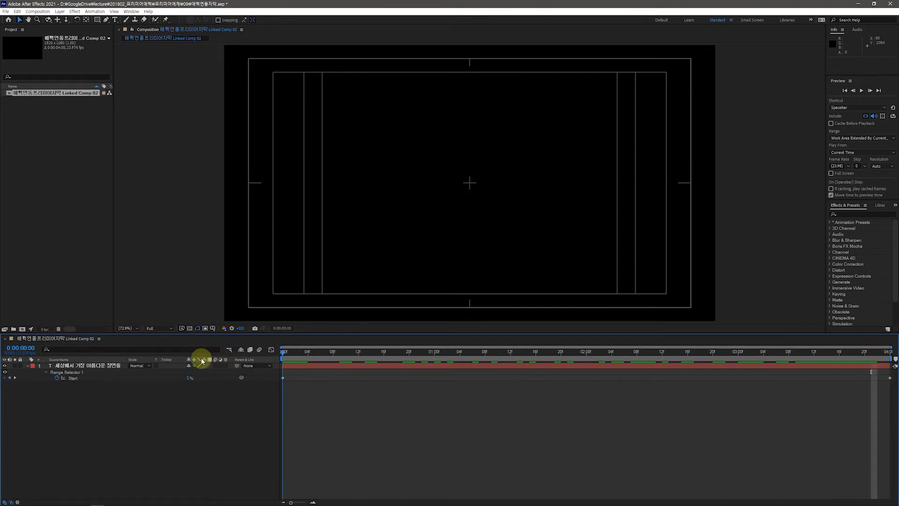
key("space")
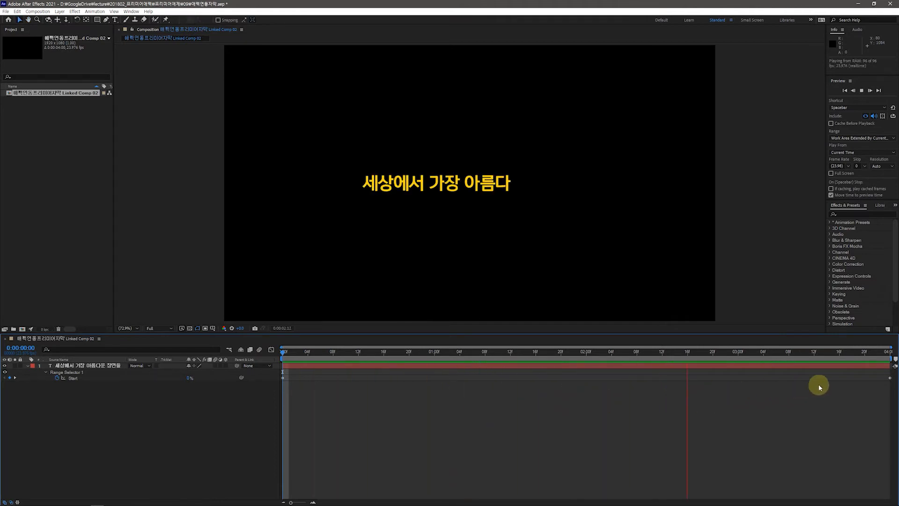
key("space")
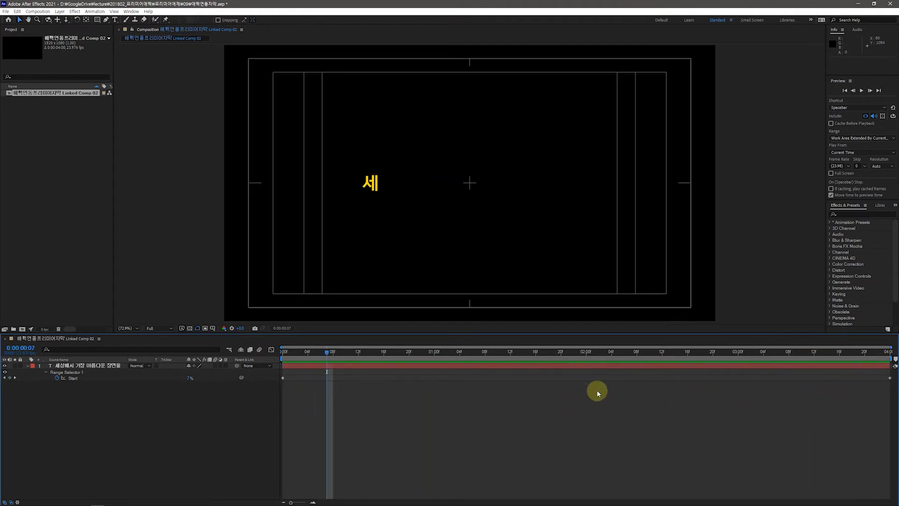
left_click_drag(341, 358, 288, 356)
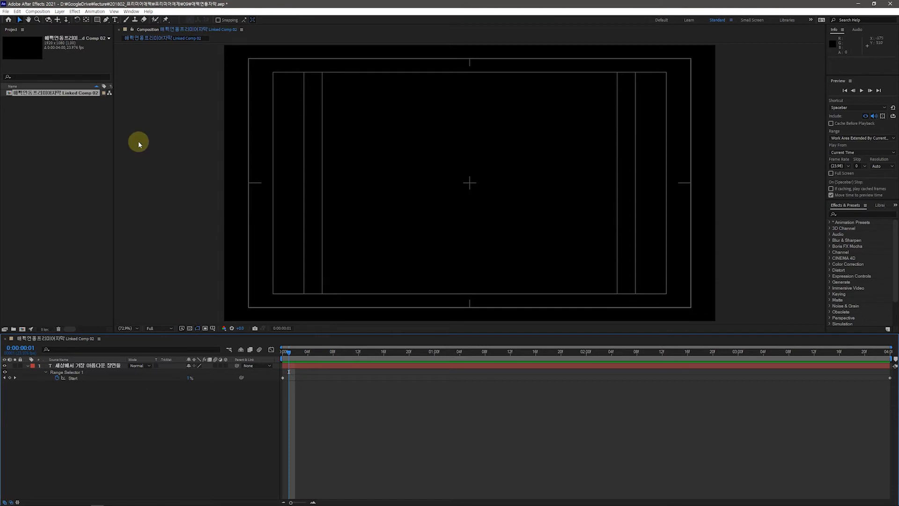
Save the After Effects project and switch to Premiere Pro.
left_click(6, 12)
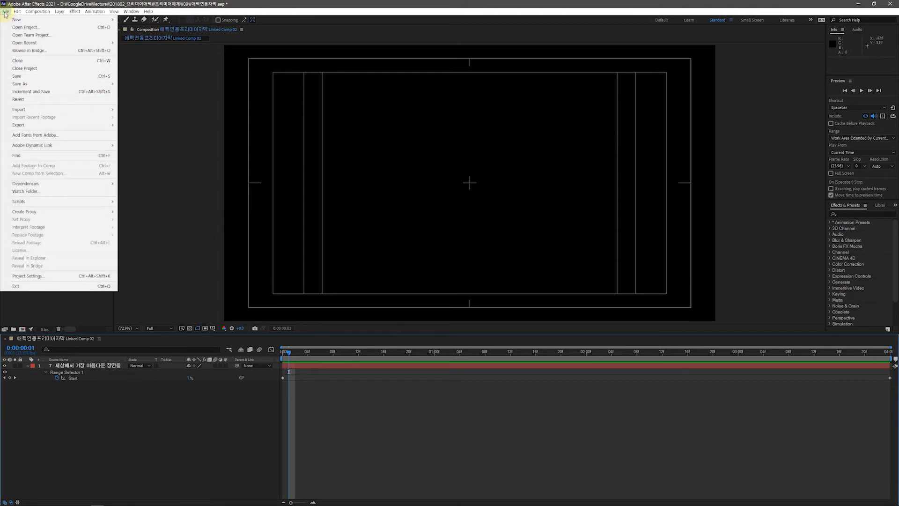
left_click(32, 76)
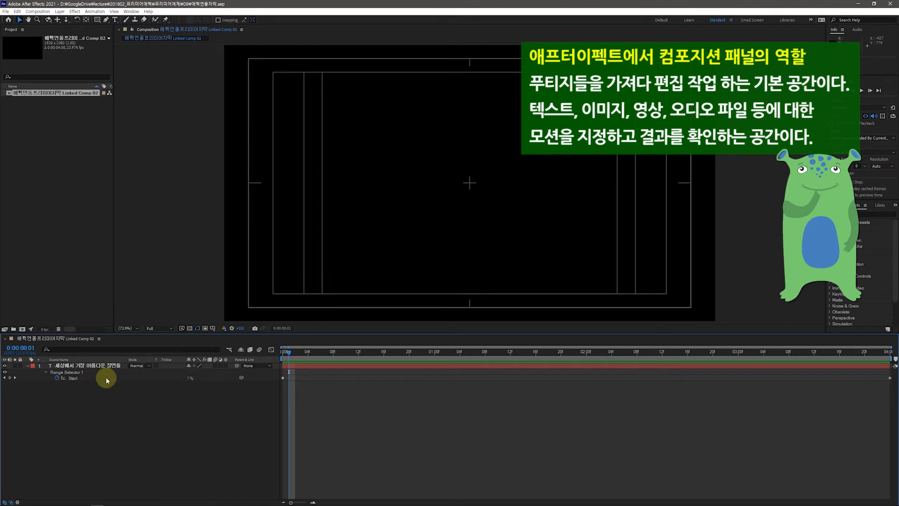
left_click(84, 500)
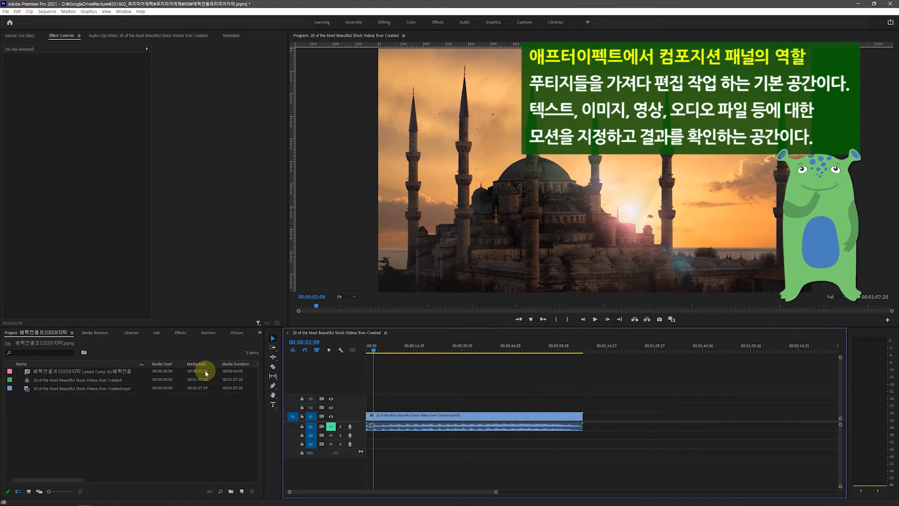
left_click(96, 428)
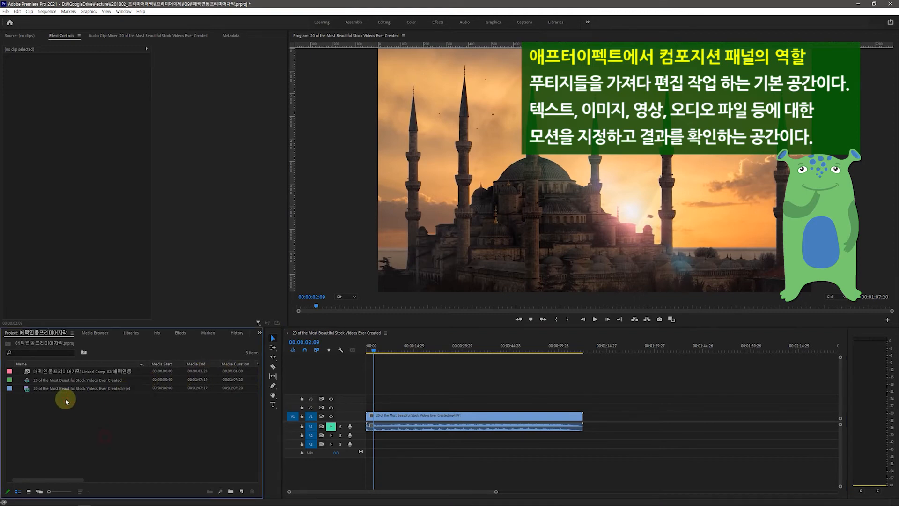
Place the linked caption composition on track V2 of the sequence, starting at 00:00:02:00.
left_click(38, 375)
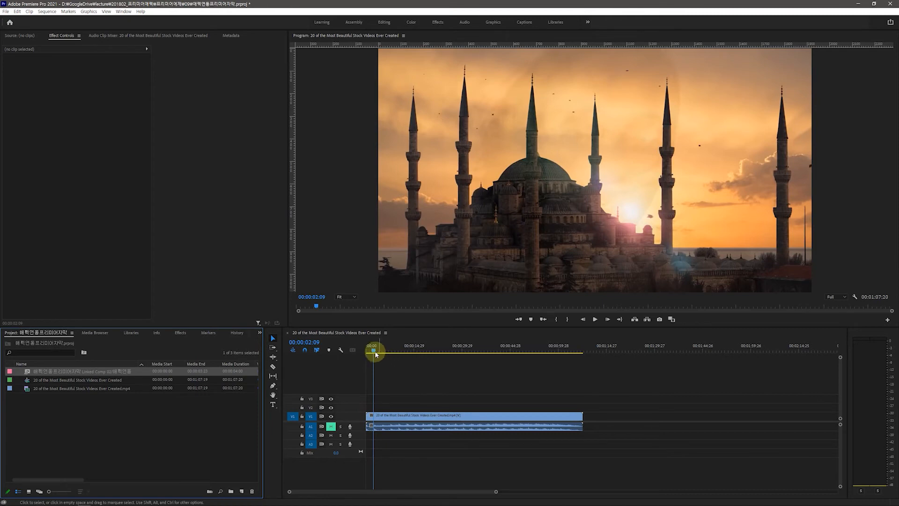
left_click(309, 343)
type("2")
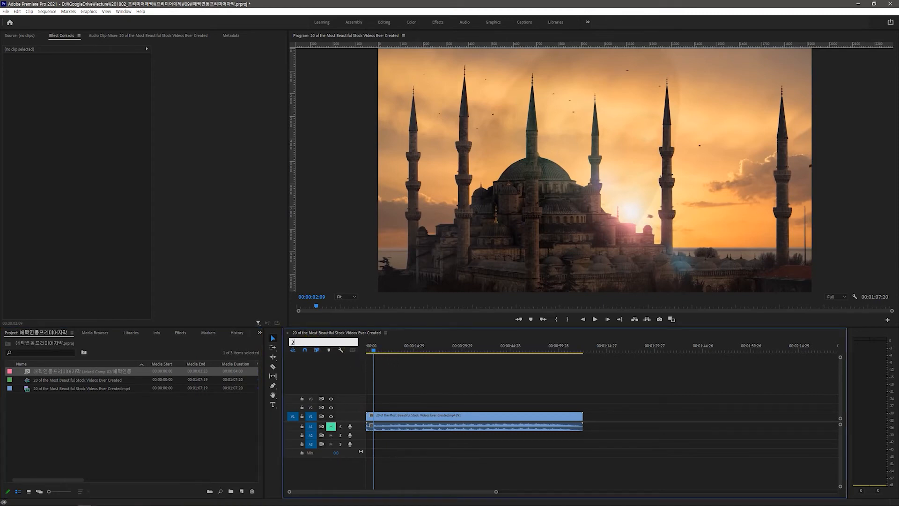
type(":00")
key("Return")
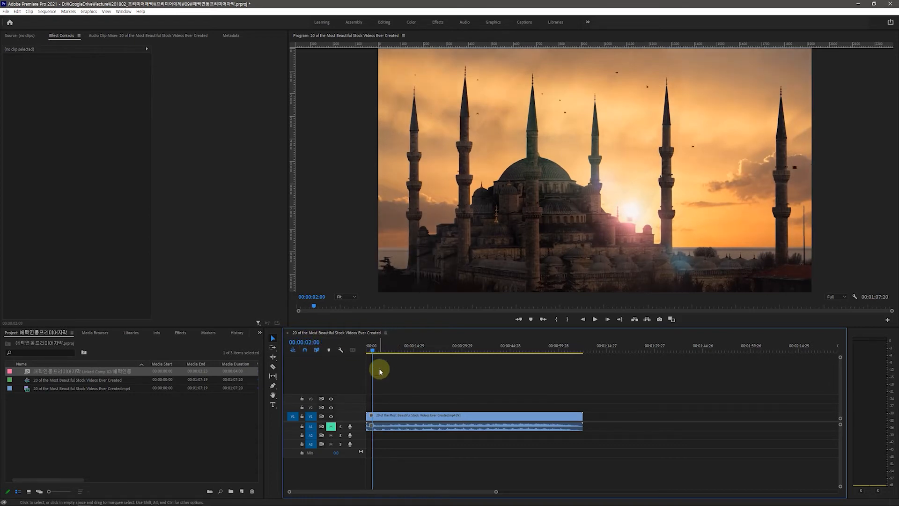
left_click_drag(28, 371, 373, 405)
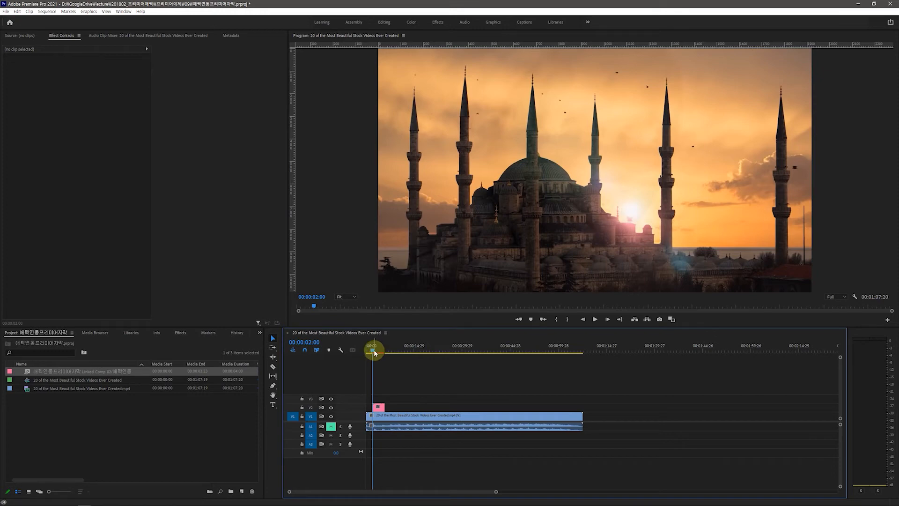
Play and scrub through the sequence to check the typing caption over the video.
left_click(595, 319)
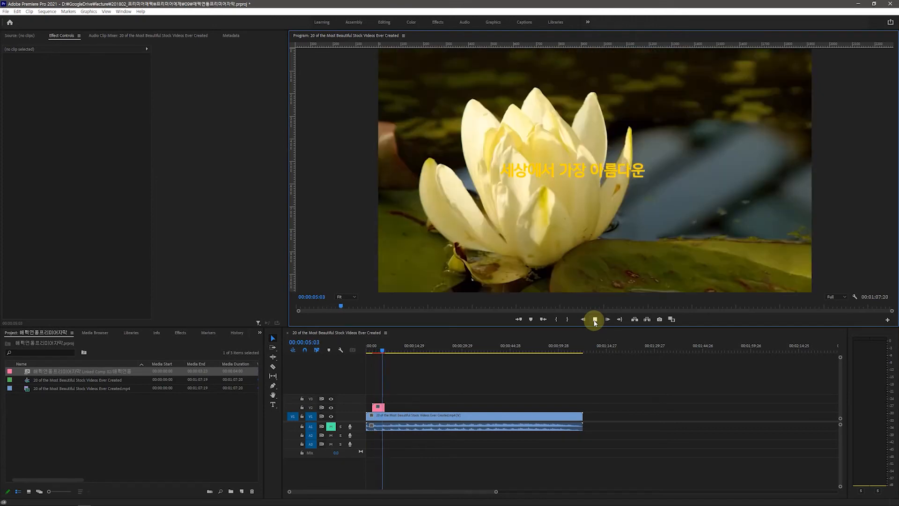
left_click(594, 319)
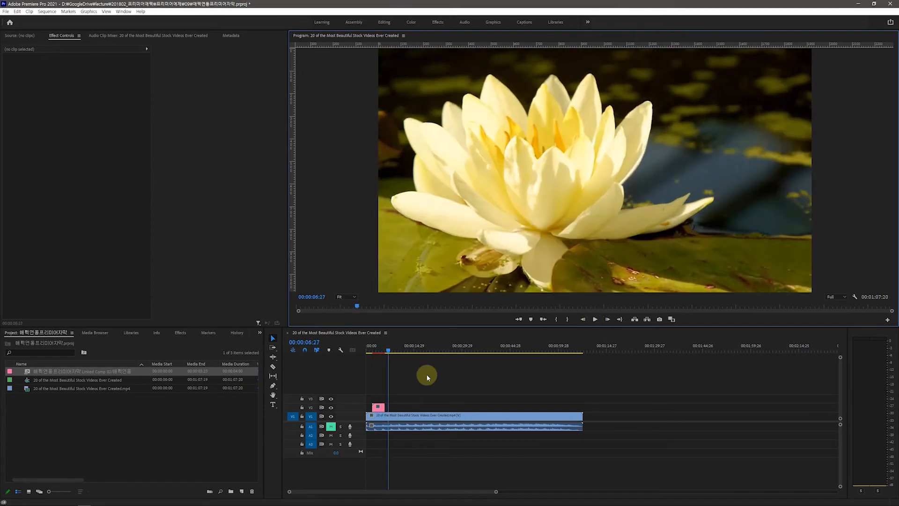
left_click(367, 354)
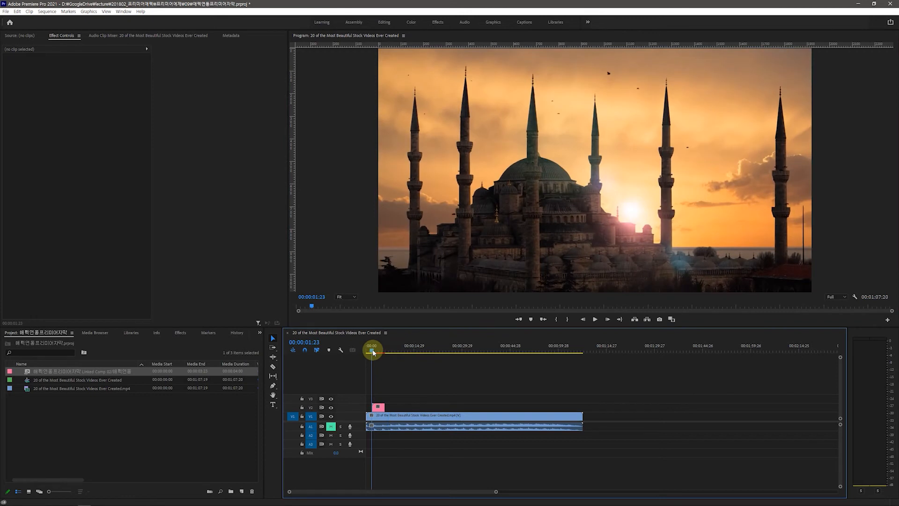
left_click(378, 408)
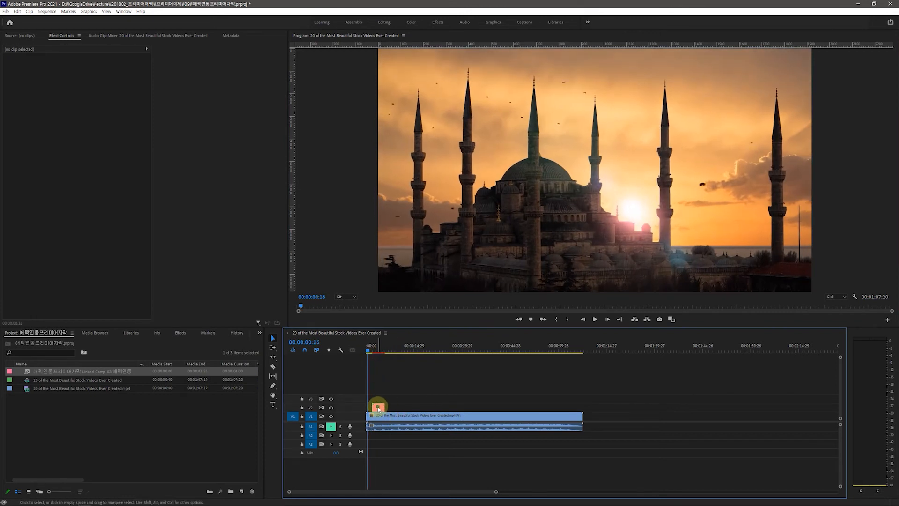
left_click(379, 409)
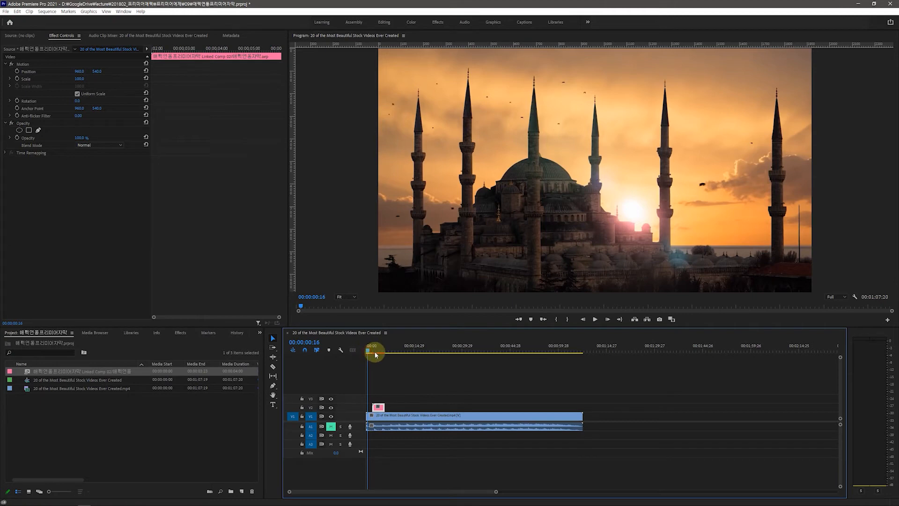
key("space")
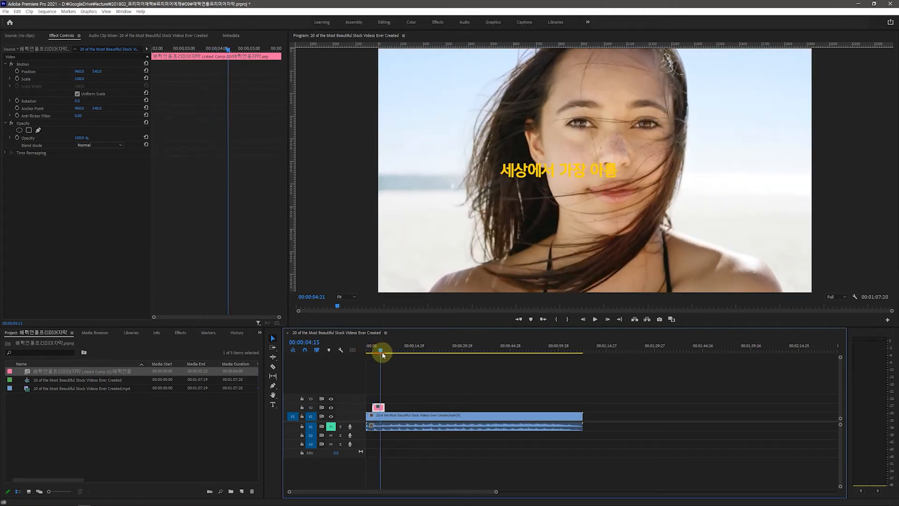
left_click_drag(375, 357, 367, 354)
Select the caption clip on V2 and move the playhead to 00:00:05:24, near the clip's end.
left_click(381, 411)
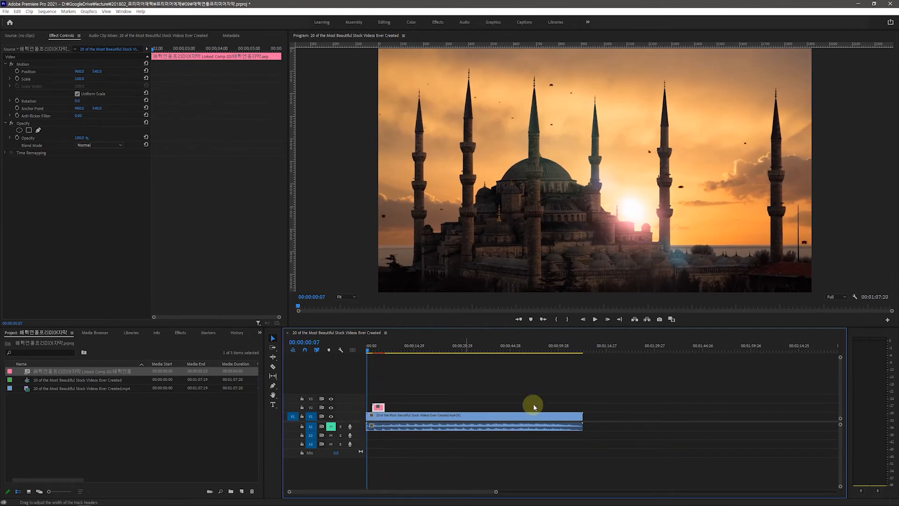
left_click(413, 398)
left_click(381, 408)
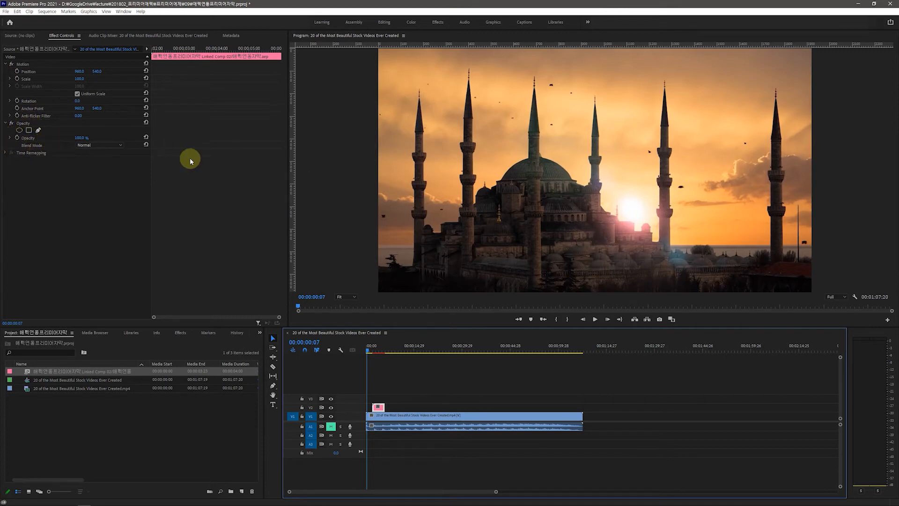
left_click_drag(370, 350, 379, 350)
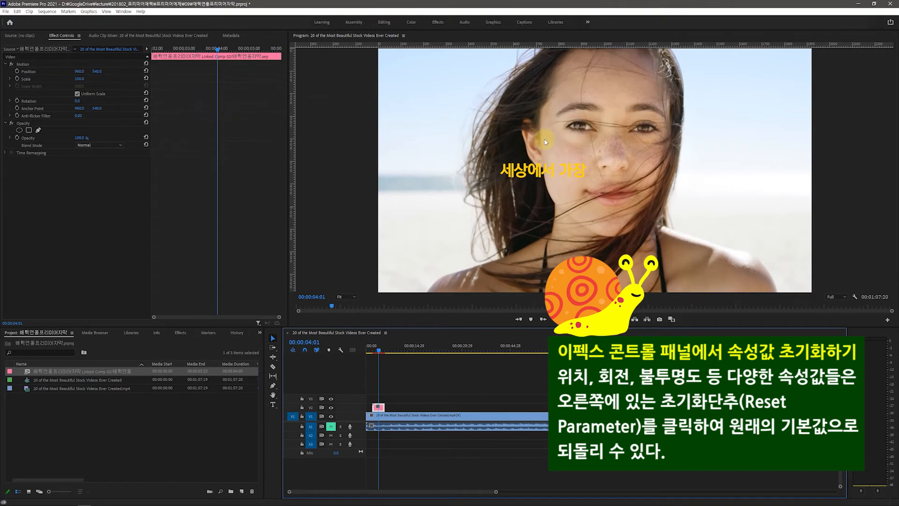
left_click_drag(378, 350, 384, 350)
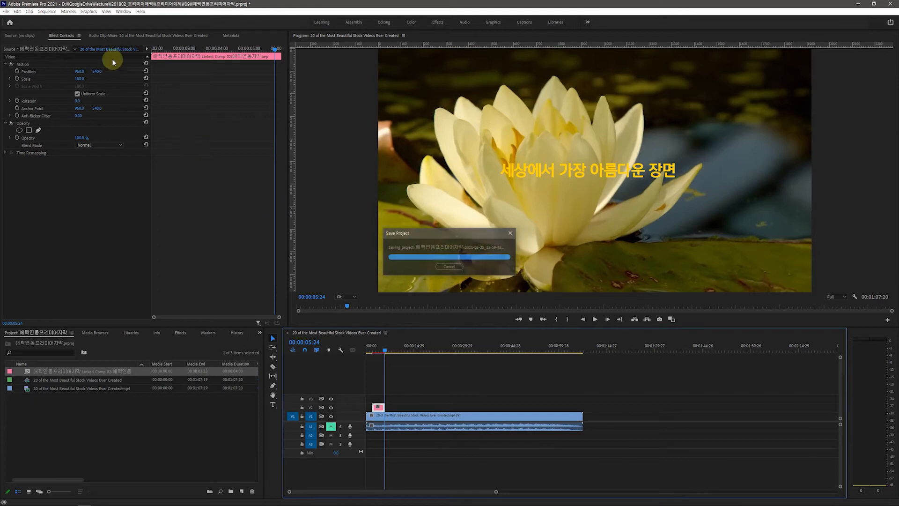
Show the guides in the Program Monitor and add a vertical guide through the horizontal centre of the frame.
left_click(106, 12)
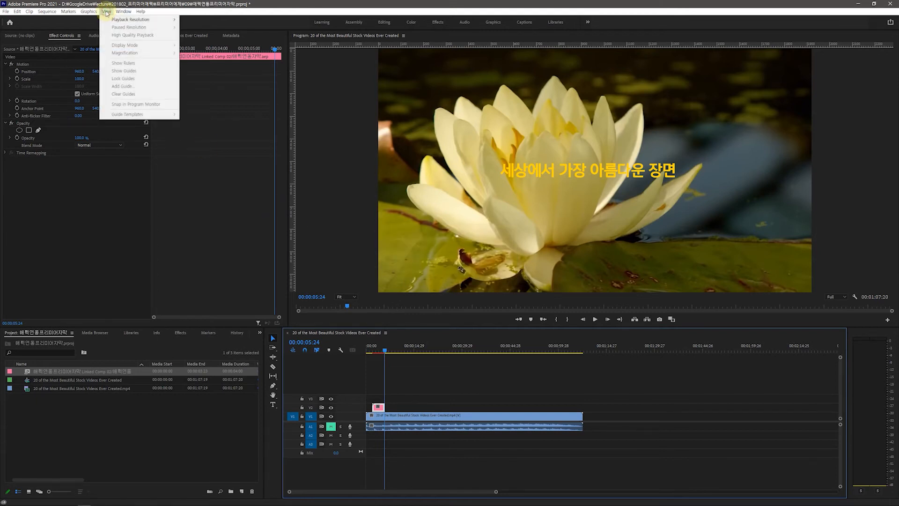
left_click(124, 11)
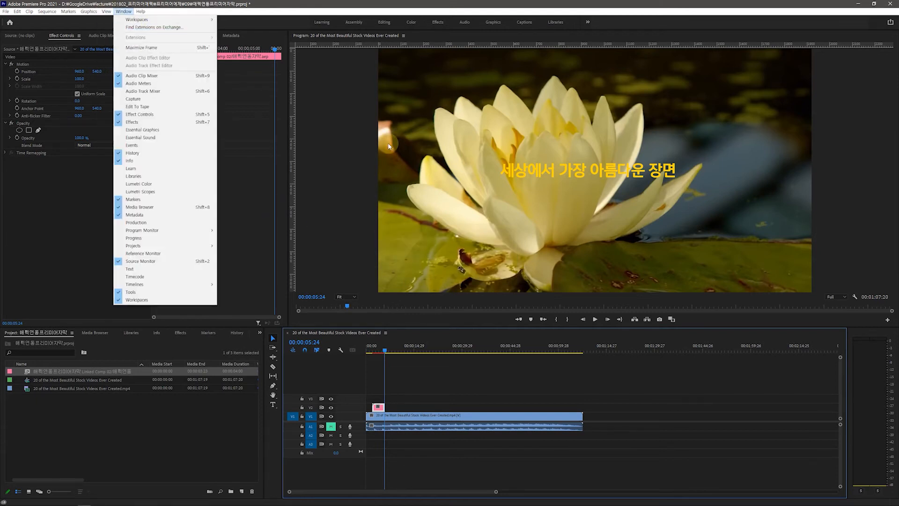
left_click(338, 43)
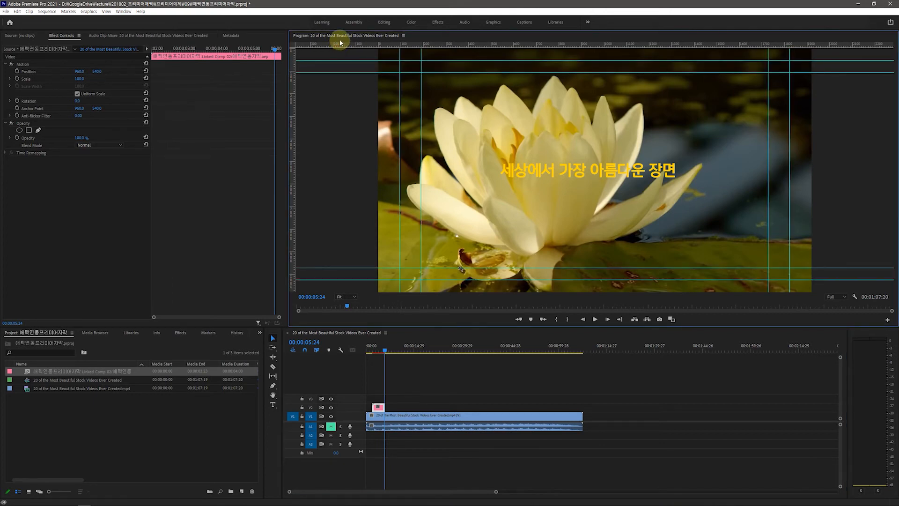
left_click(106, 12)
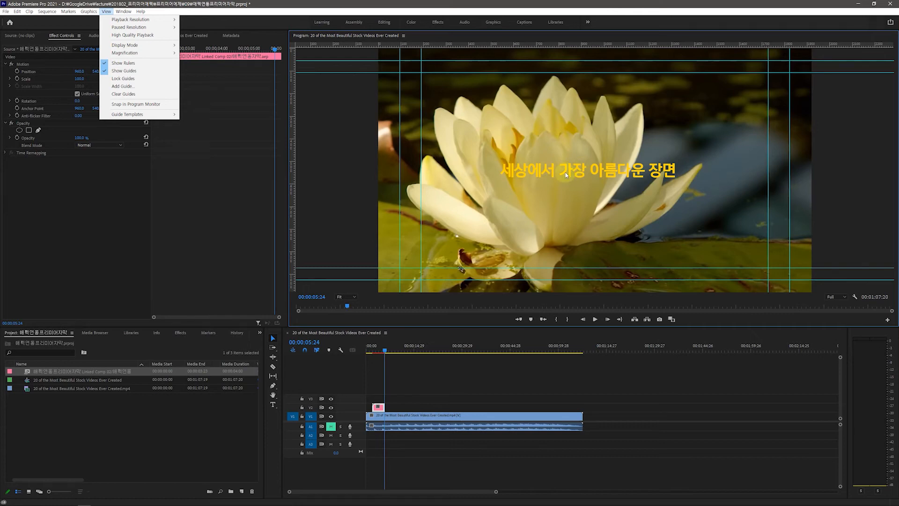
left_click(293, 176)
left_click_drag(291, 175, 566, 180)
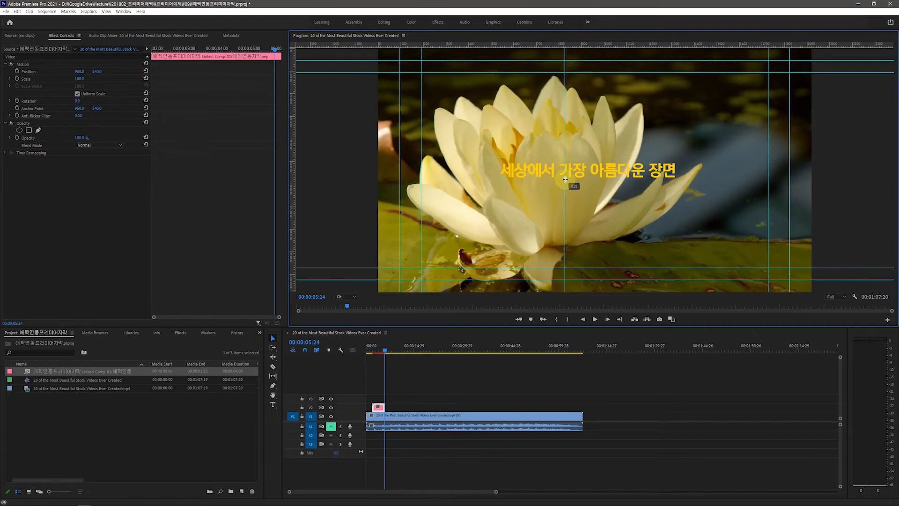
left_click_drag(565, 179, 596, 174)
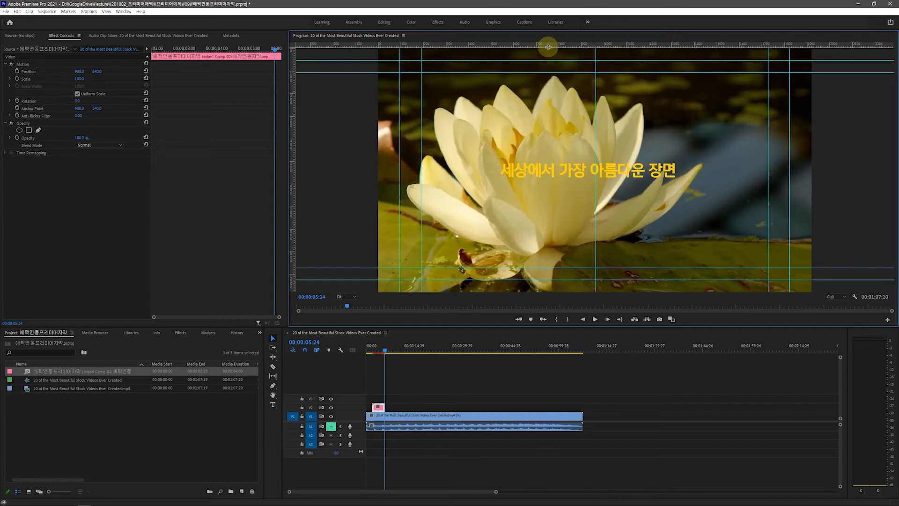
Add a horizontal guide through the vertical centre of the frame, at 540, in the Program Monitor.
left_click_drag(551, 43, 563, 171)
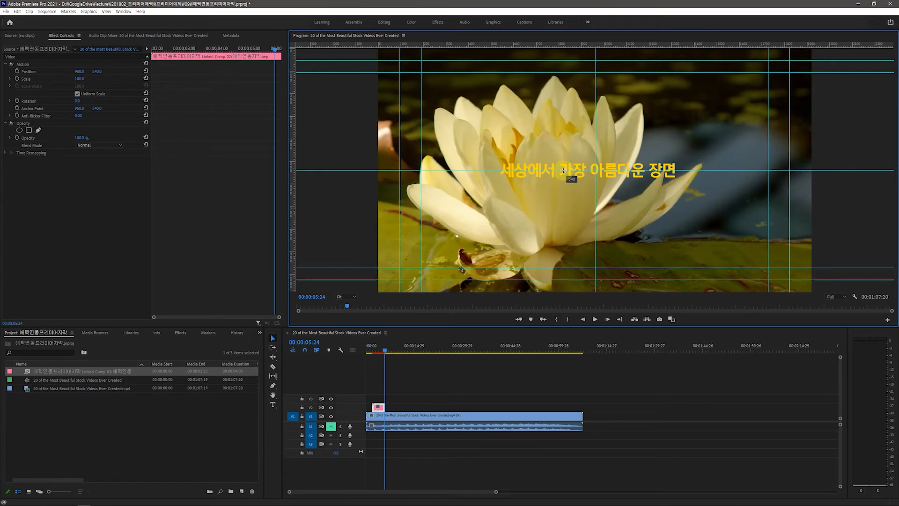
left_click_drag(563, 171, 561, 172)
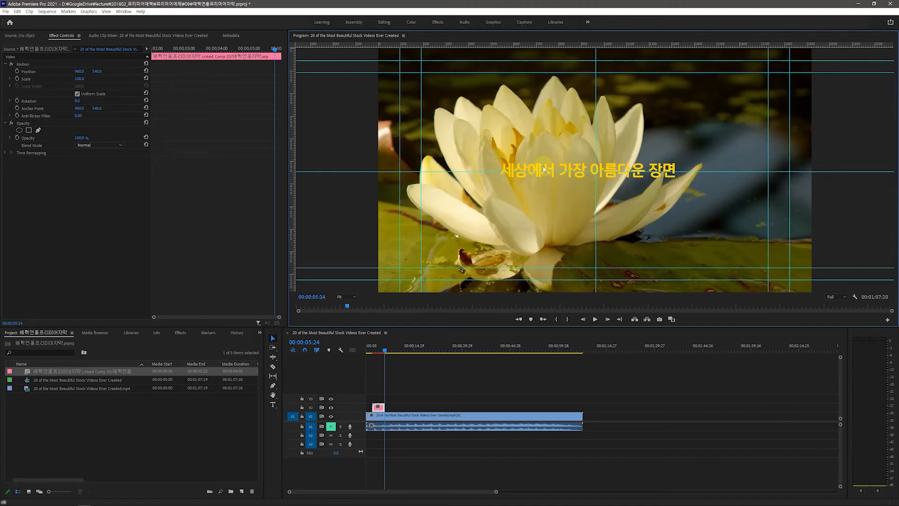
left_click_drag(313, 172, 312, 171)
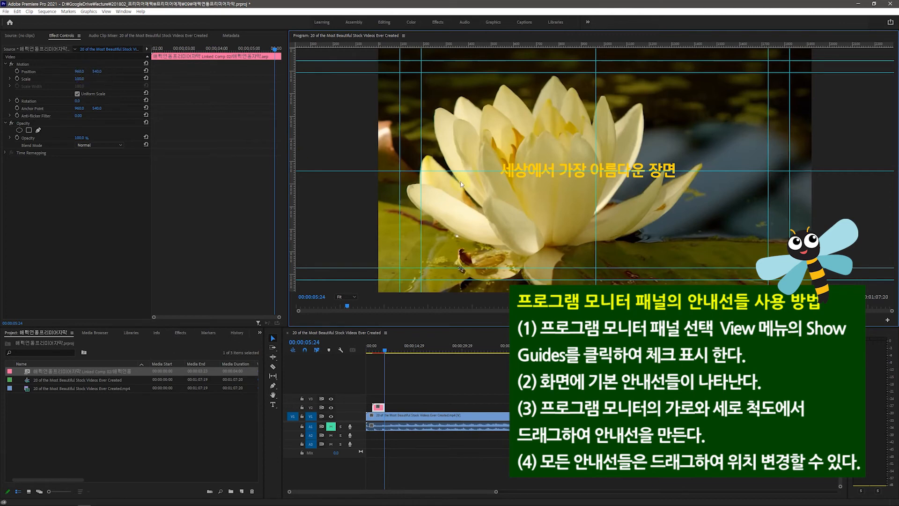
left_click(293, 279)
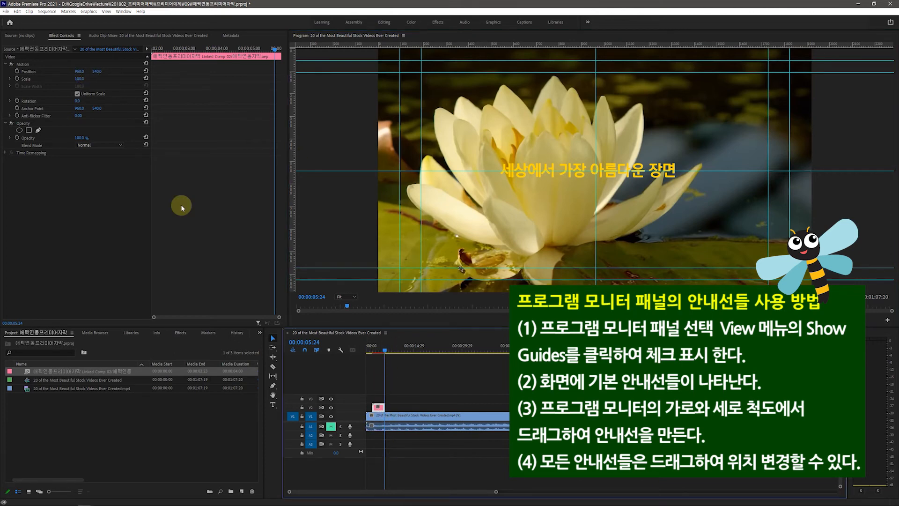
Move the caption down to the lower part of the frame by setting its vertical Position to 992.
left_click(95, 73)
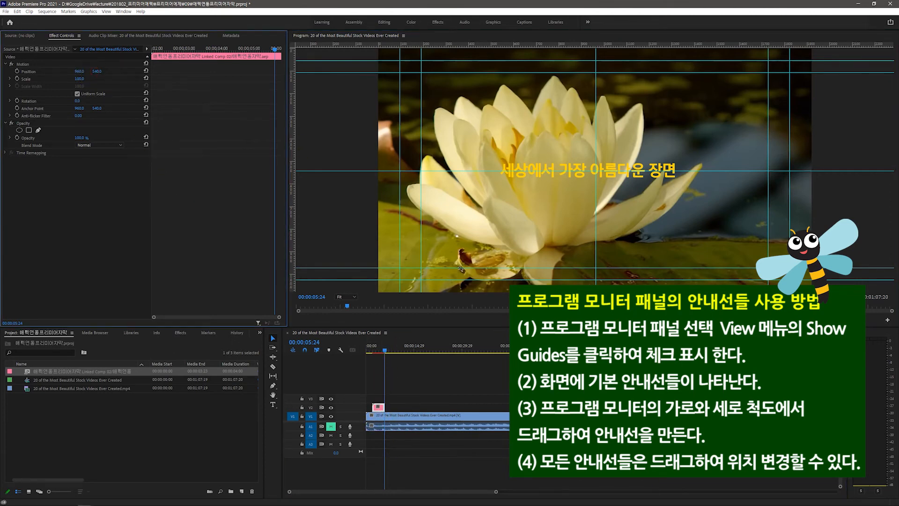
mouse_move(95, 72)
left_mouse_down()
mouse_move(147, 72)
mouse_move(34, 72)
mouse_move(183, 72)
mouse_move(42, 73)
mouse_move(80, 72)
left_mouse_up()
left_click(103, 72)
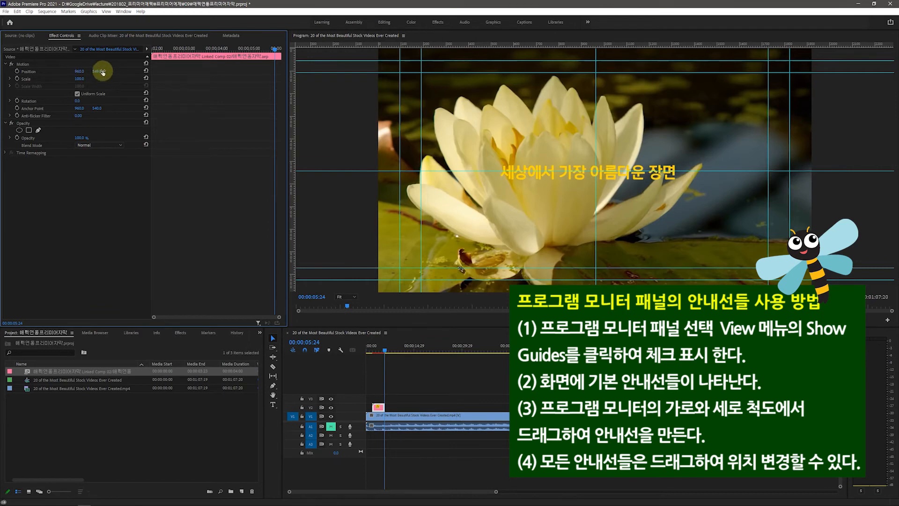
left_click_drag(97, 72, 308, 73)
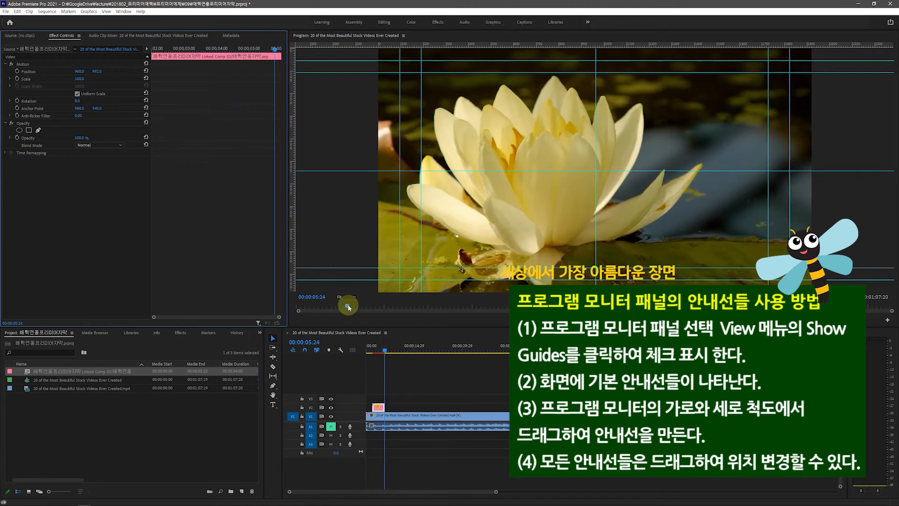
Hide the guides in the Program Monitor.
left_click(106, 11)
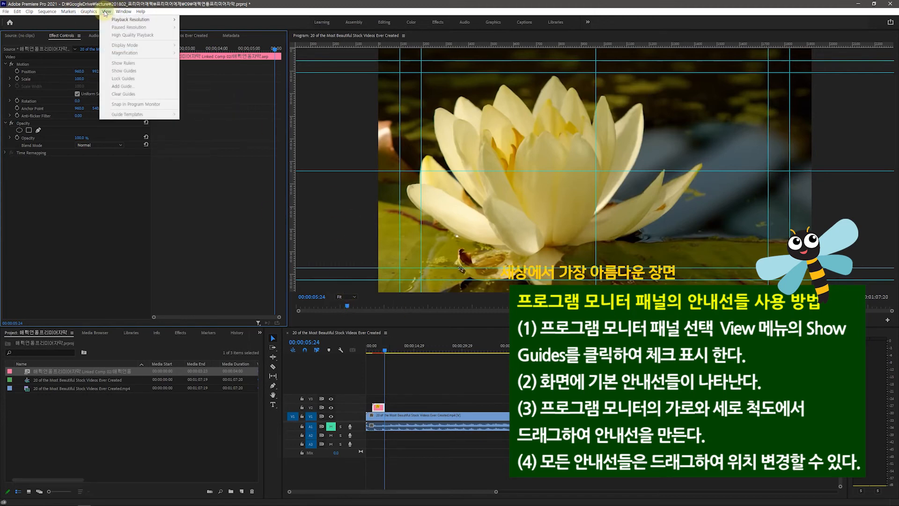
left_click(330, 36)
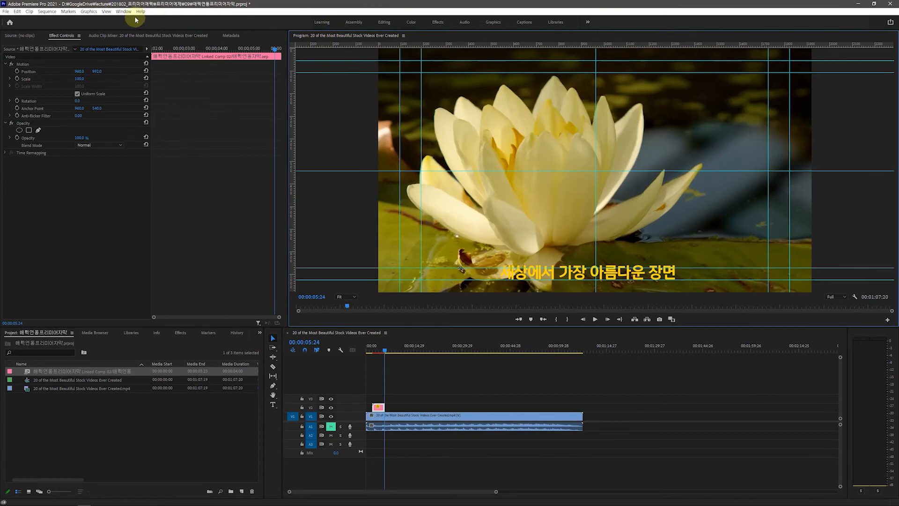
left_click(106, 12)
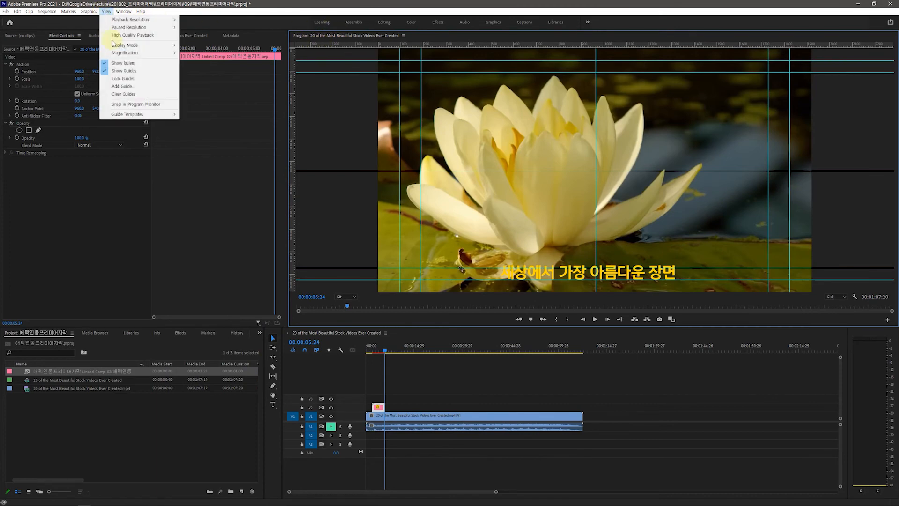
left_click(127, 75)
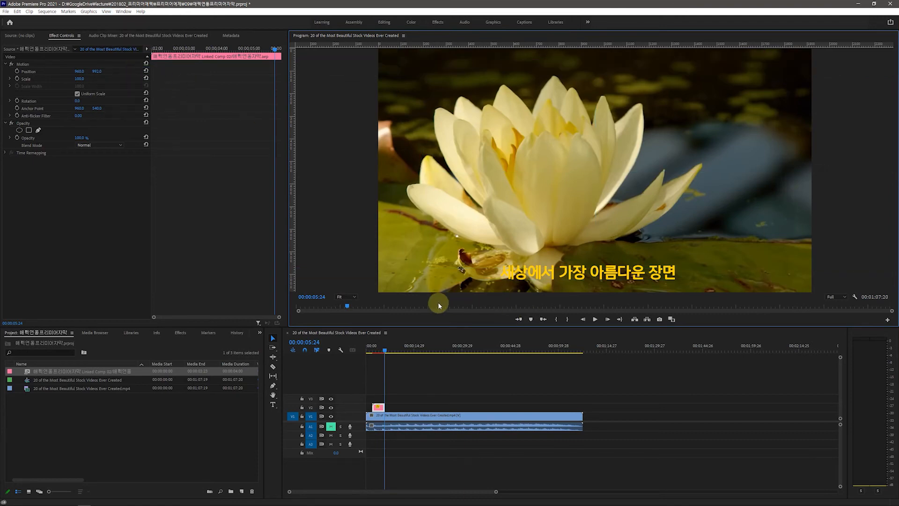
Play and scrub through the sequence to check the repositioned typing caption near the bottom of the frame.
left_click_drag(388, 355, 376, 361)
key("space")
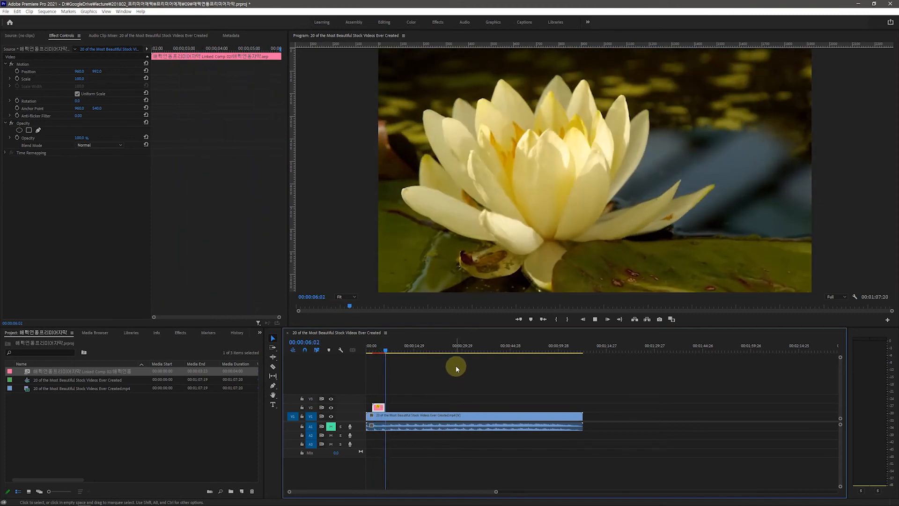
key("space")
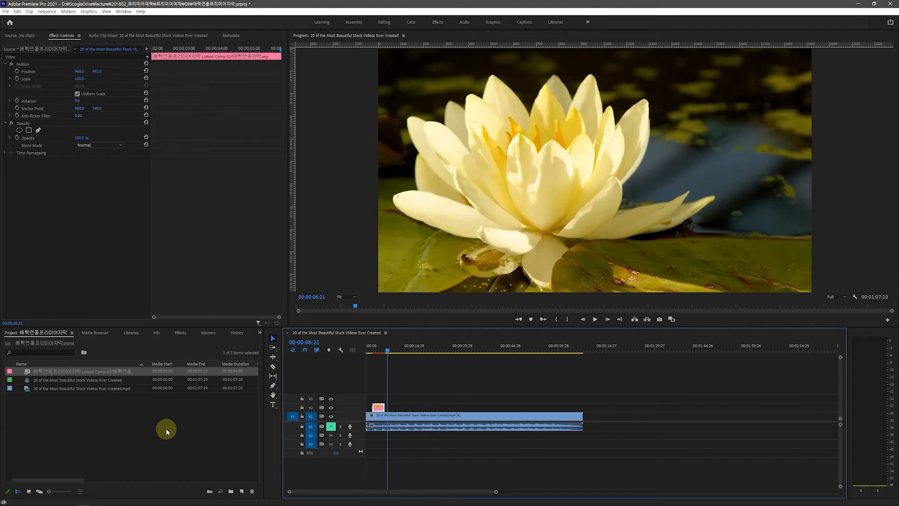
left_click(381, 350)
left_click(380, 350)
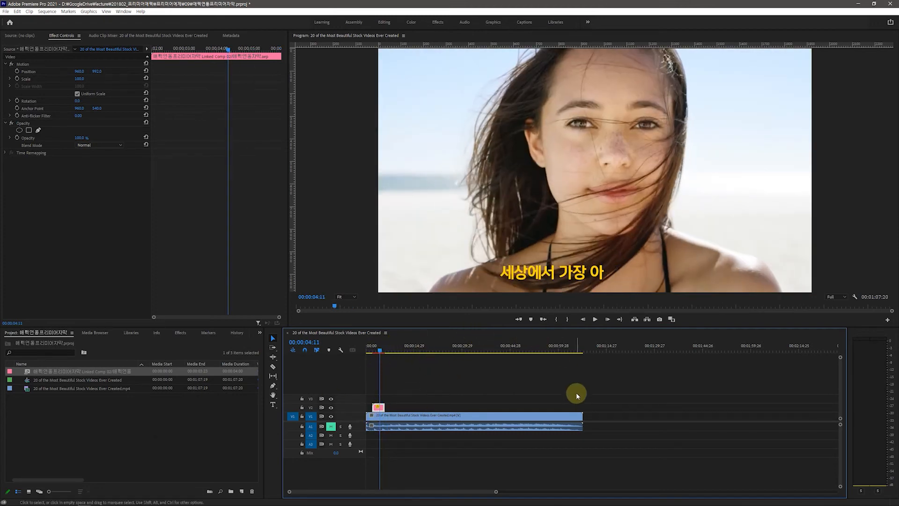
left_click(378, 350)
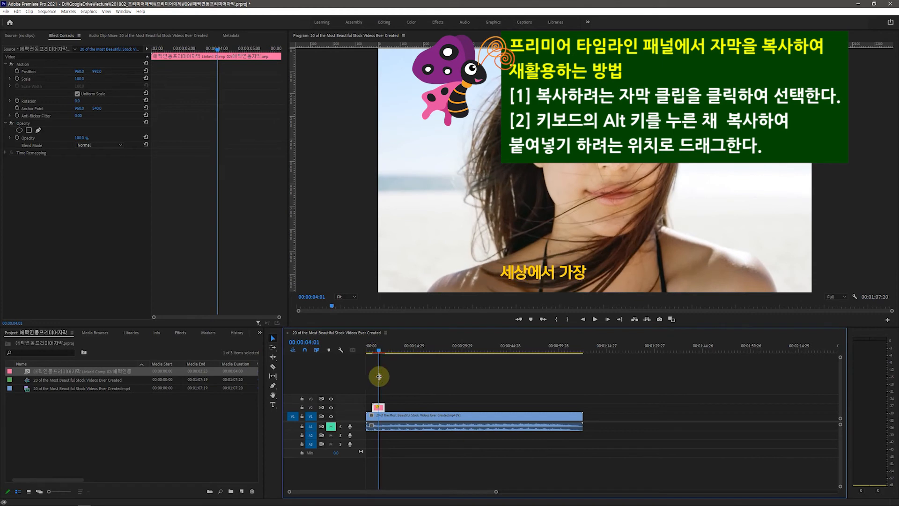
Duplicate the caption clip further along track V2 and move the playhead over the copy, to 00:00:10:02.
left_click(379, 409)
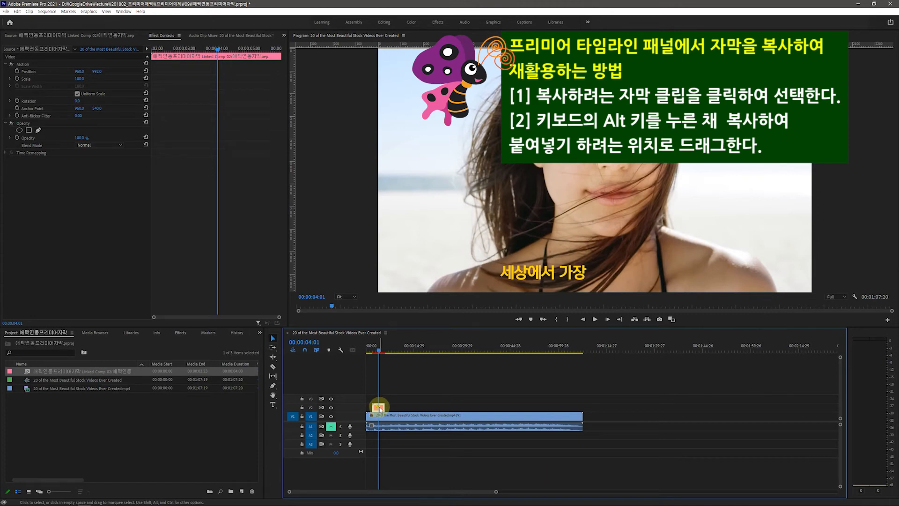
left_click_drag(378, 407, 397, 407)
left_click_drag(379, 354, 397, 355)
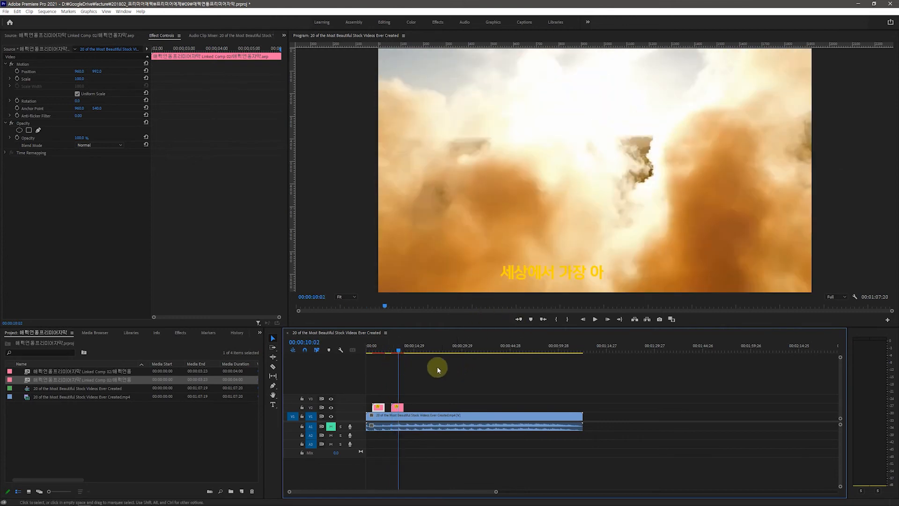
Change the source text of the copied caption to "저는 기차를 타고 그곳을 여행합니다".
left_click(399, 409)
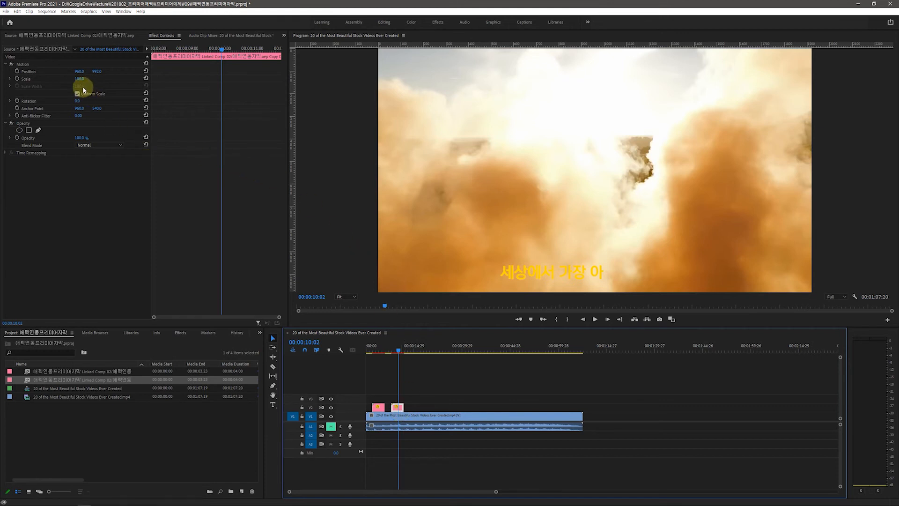
left_click(159, 36)
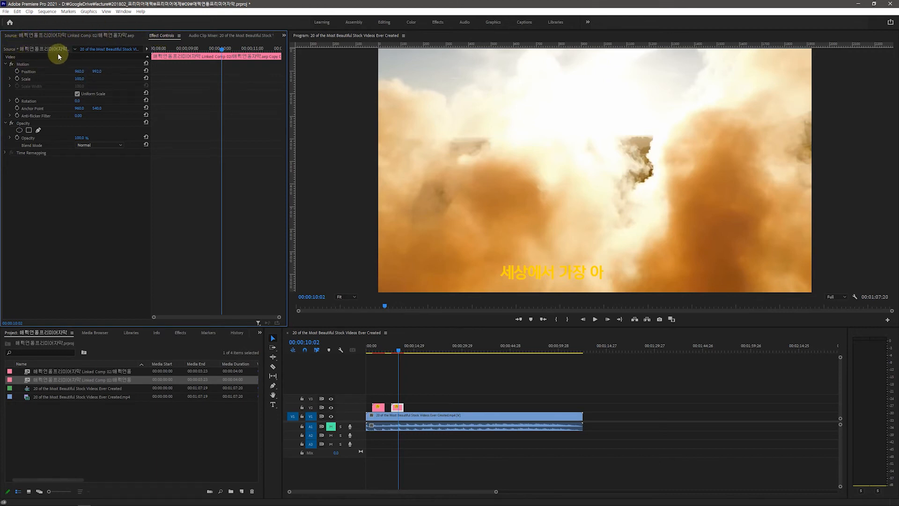
left_click(10, 49)
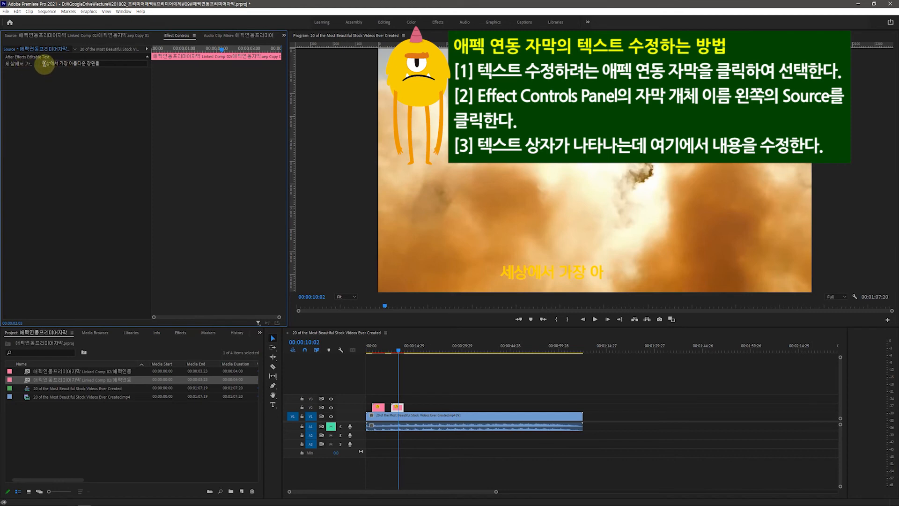
left_click(43, 62)
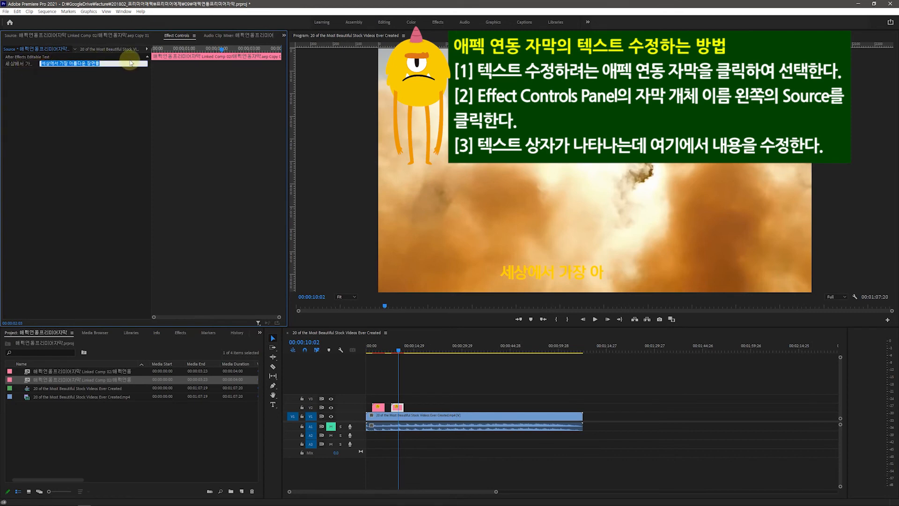
type("저는 기차를 타고 그곳을 여행합니다")
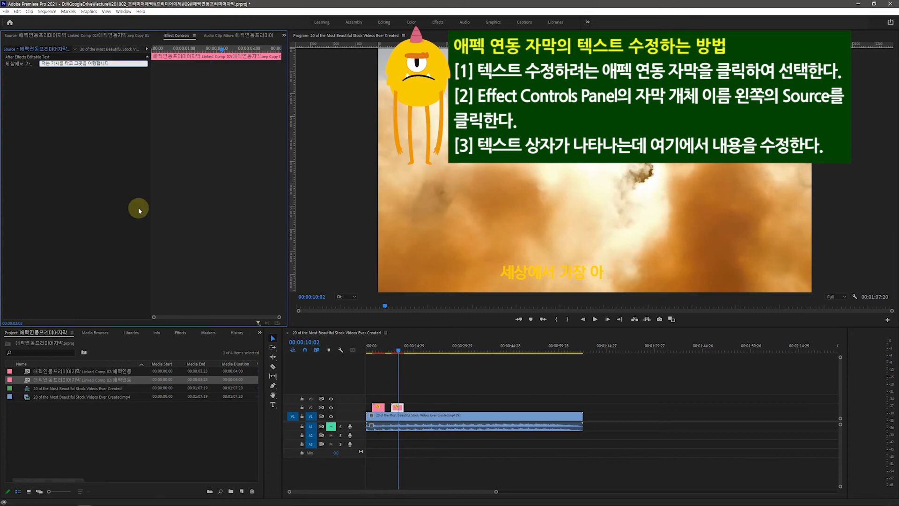
left_click(85, 209)
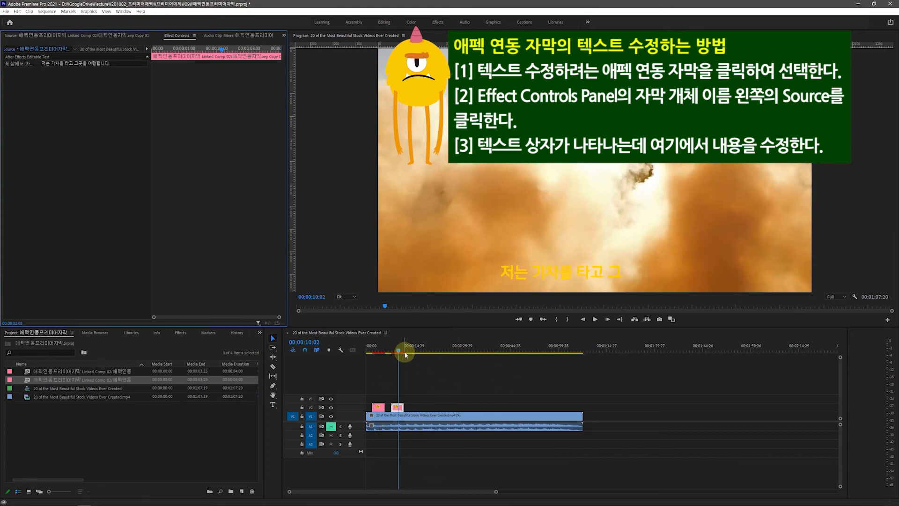
Play and scrub through the second caption clip to check its new text.
left_click_drag(408, 352, 392, 358)
key("space")
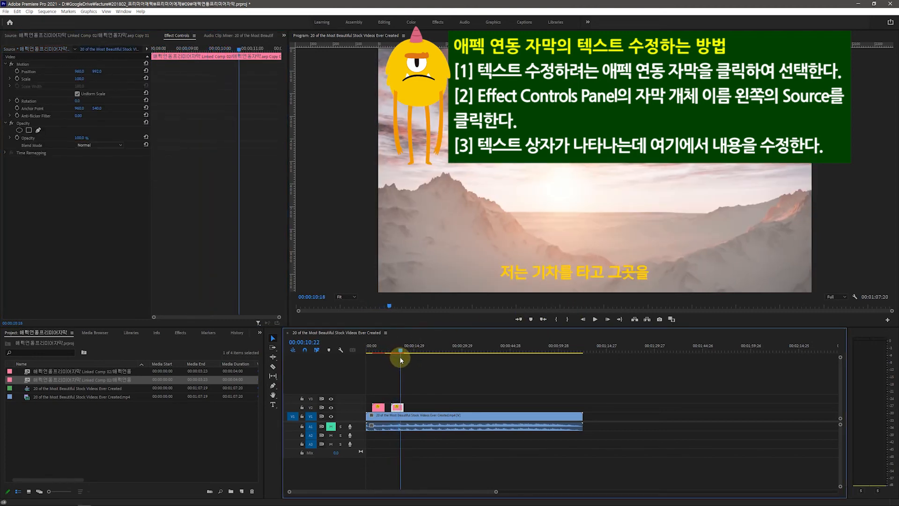
left_click(403, 359)
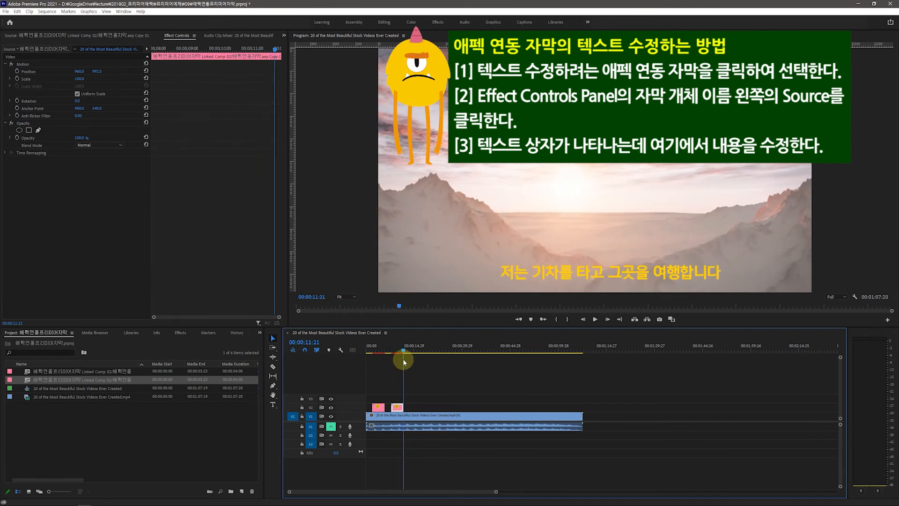
Duplicate the second caption clip on track V2 so the copy lies around 00:00:16:02, with the playhead over it.
mouse_move(403, 359)
left_mouse_down()
mouse_move(395, 363)
mouse_move(417, 369)
left_mouse_up()
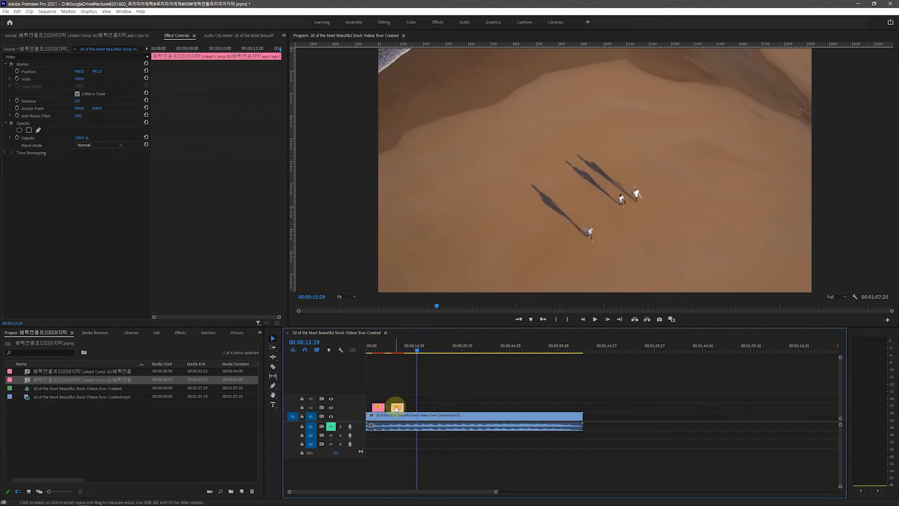
left_click_drag(396, 408, 419, 410)
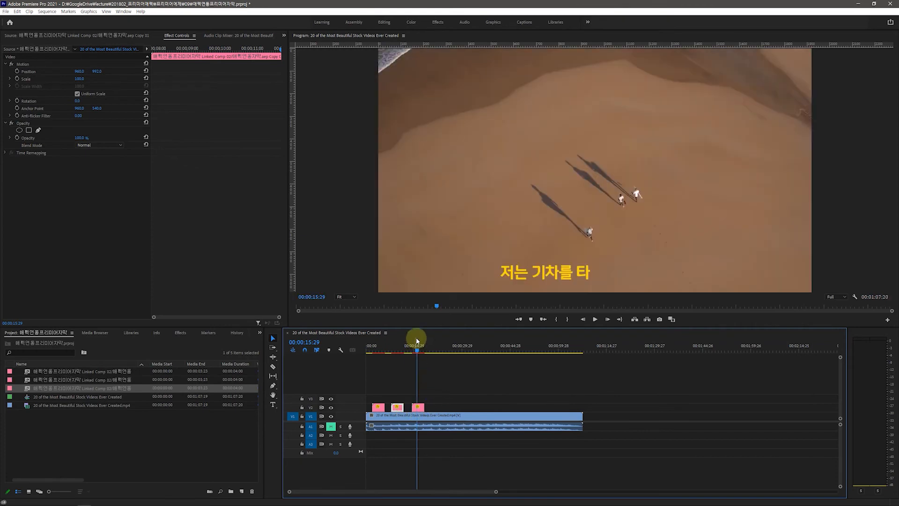
mouse_move(417, 352)
left_mouse_down()
mouse_move(400, 363)
mouse_move(417, 363)
left_mouse_up()
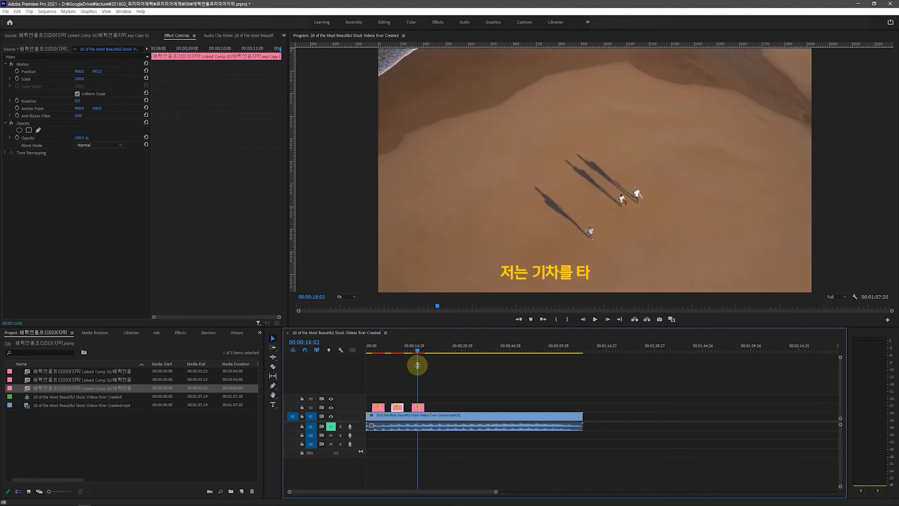
Change the third caption's source text to "우리들의 사랑과 우정이 아름다움입니다" and scrub past the clip to check it.
left_click(418, 407)
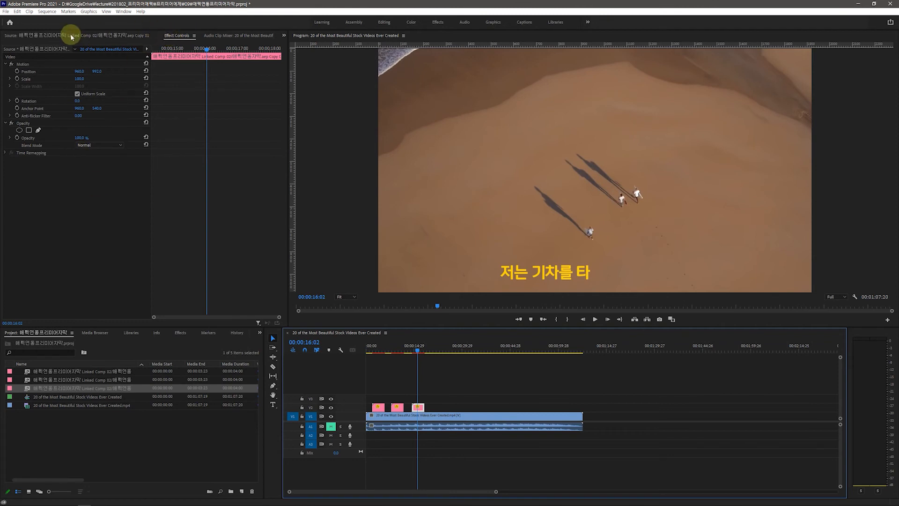
left_click(6, 50)
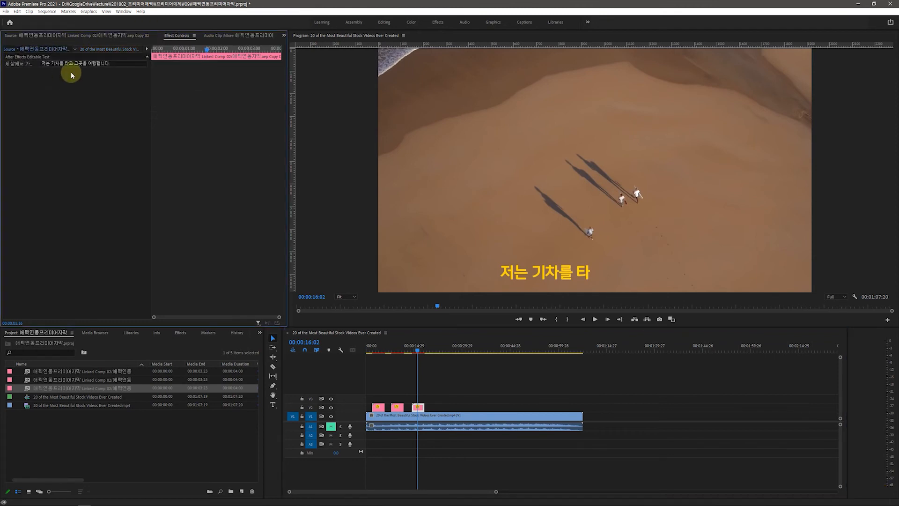
left_click(117, 63)
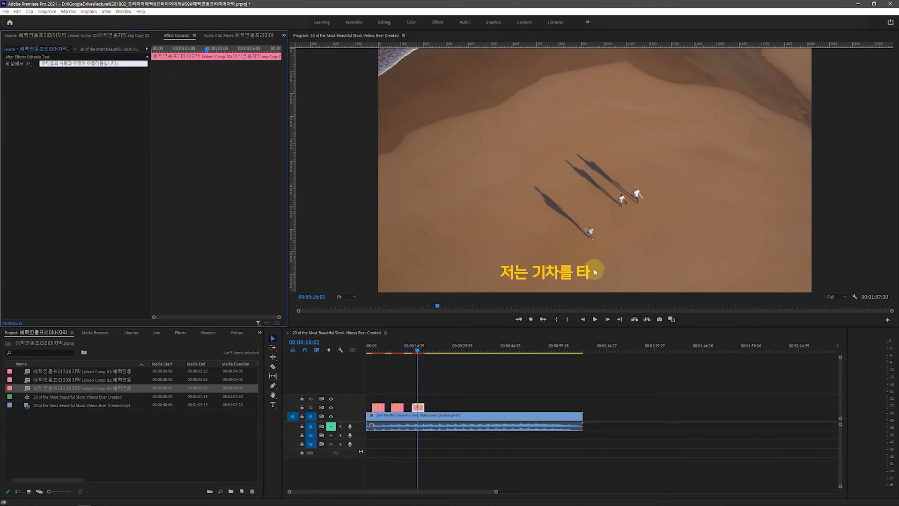
left_click(115, 218)
mouse_move(418, 349)
left_mouse_down()
mouse_move(421, 357)
mouse_move(424, 351)
left_mouse_up()
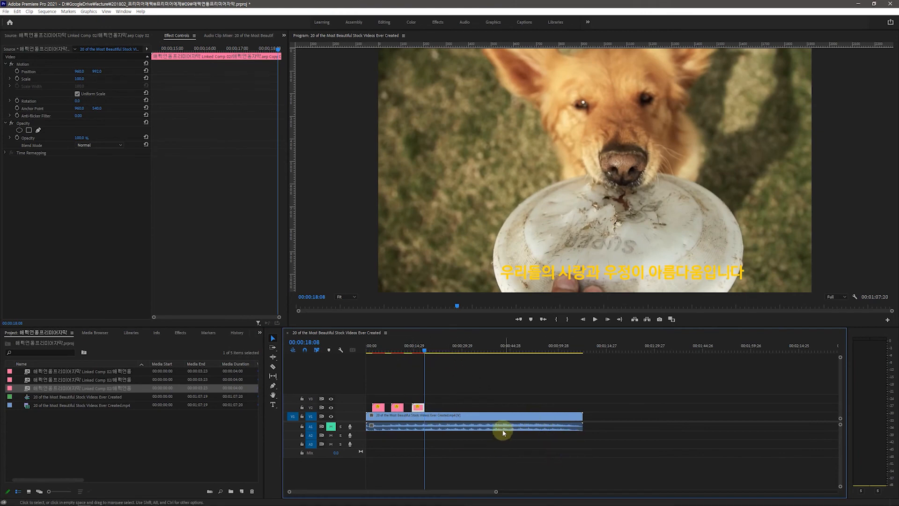
left_click_drag(424, 351, 431, 353)
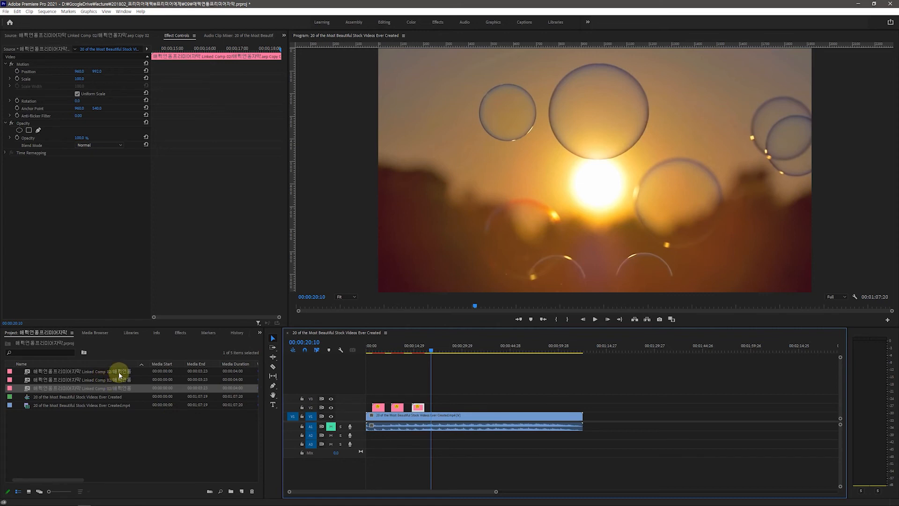
Look through the linked caption compositions in the project, selecting each of the three in turn.
left_click(87, 372)
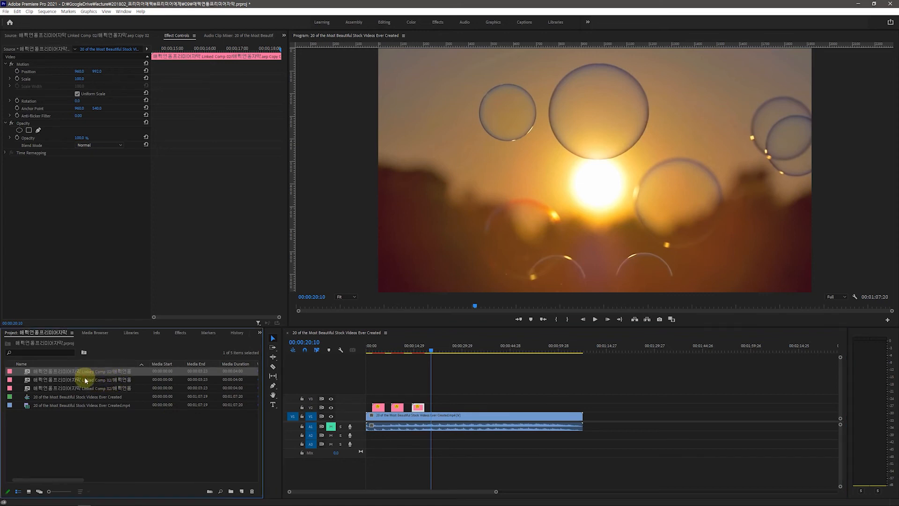
left_click(86, 379)
left_click(77, 388)
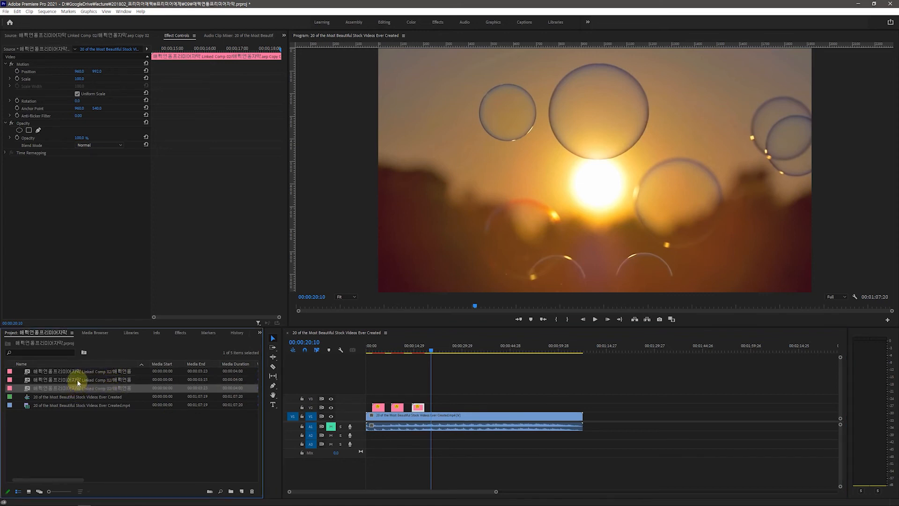
Open the original of the second linked caption composition in After Effects for editing.
left_click(78, 380)
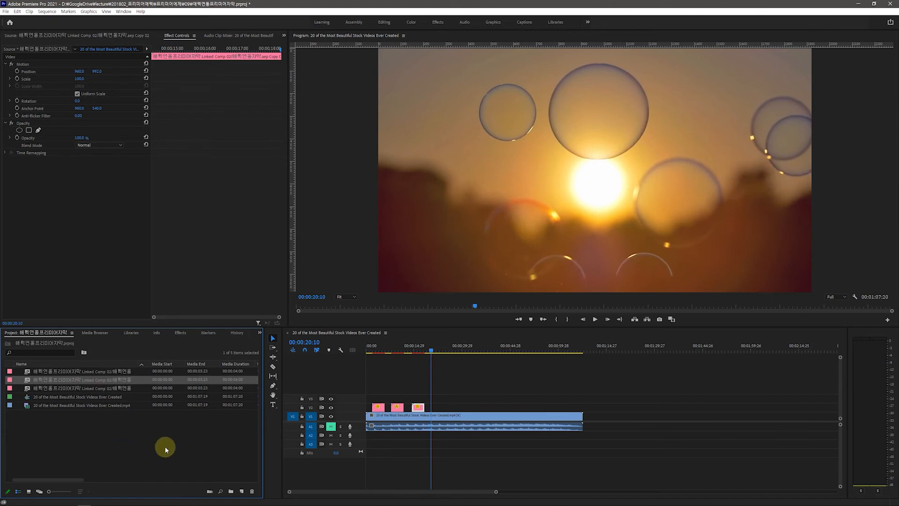
left_click_drag(431, 351, 399, 375)
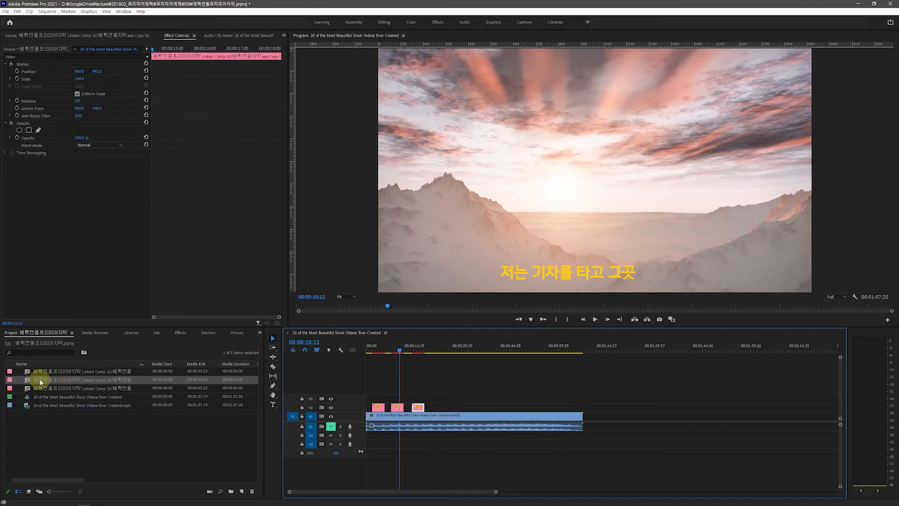
left_click(397, 407)
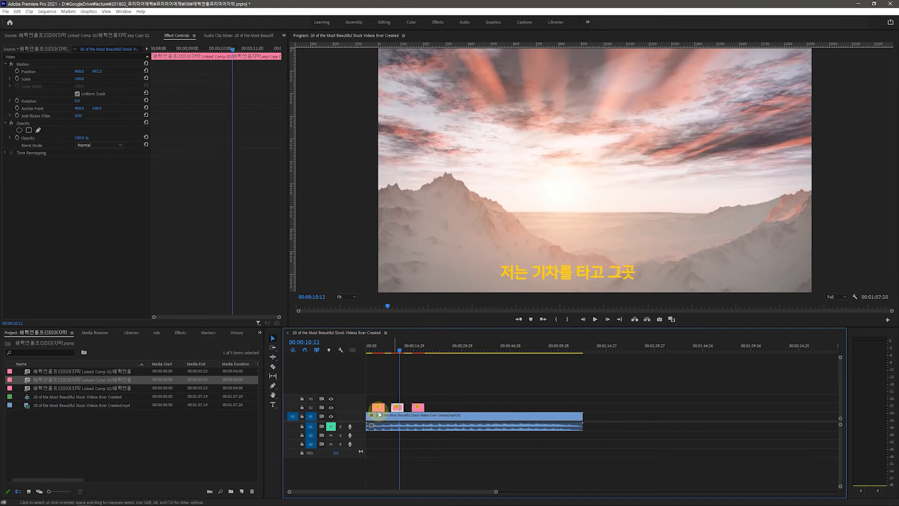
right_click(29, 383)
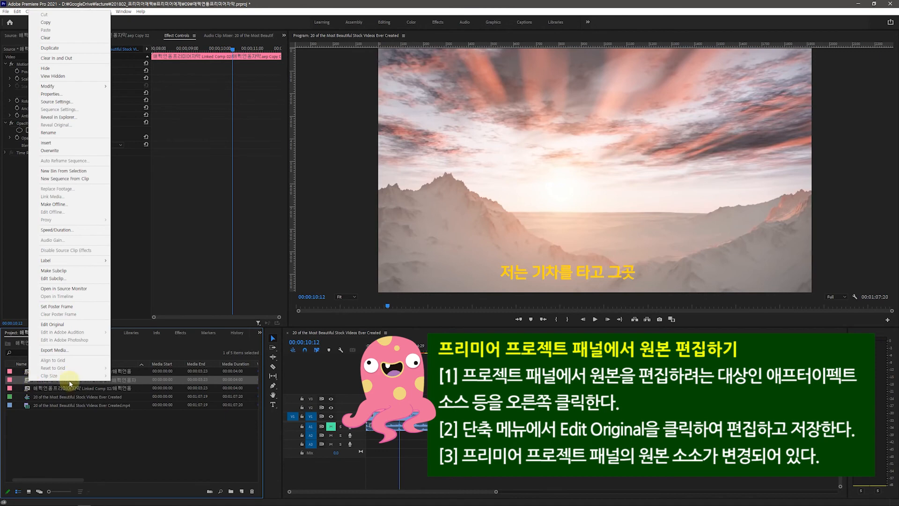
left_click(61, 325)
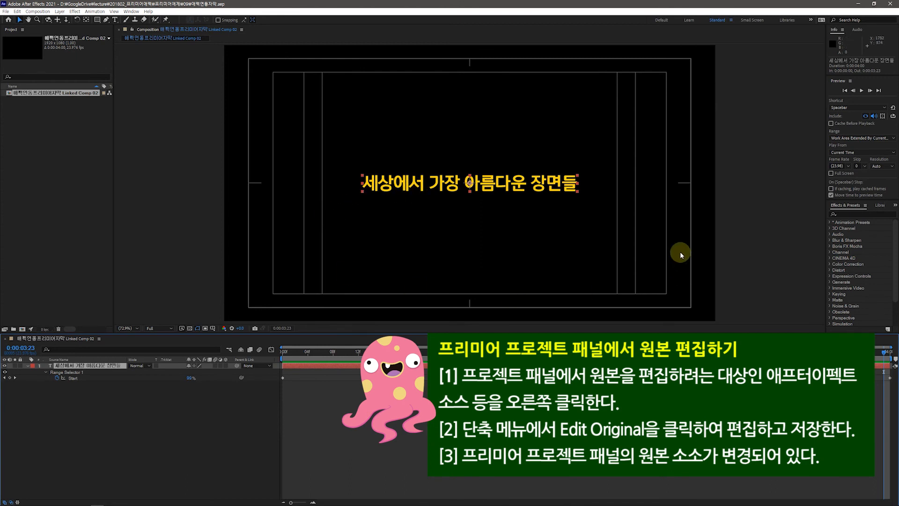
Apply the Drop Shadow effect to the caption text layer and save the After Effects project.
left_click(443, 184)
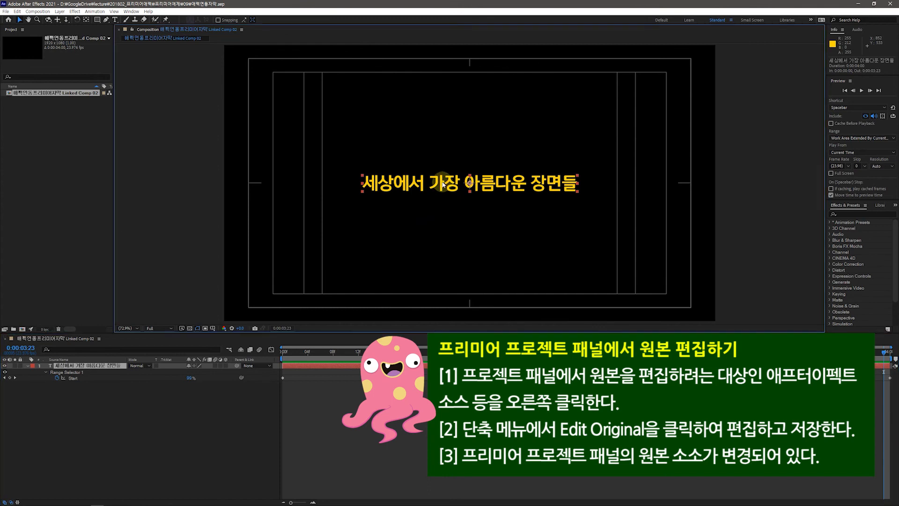
left_click(851, 214)
type("shadow")
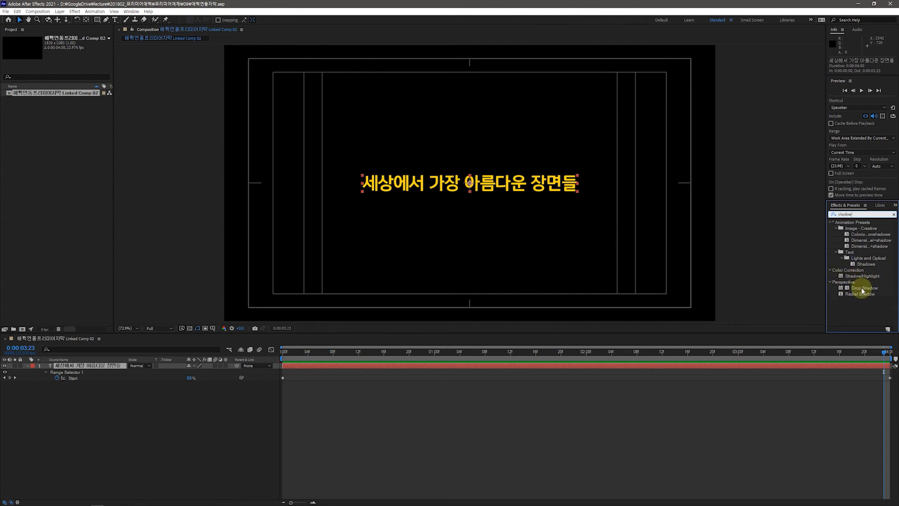
left_click_drag(863, 291, 467, 183)
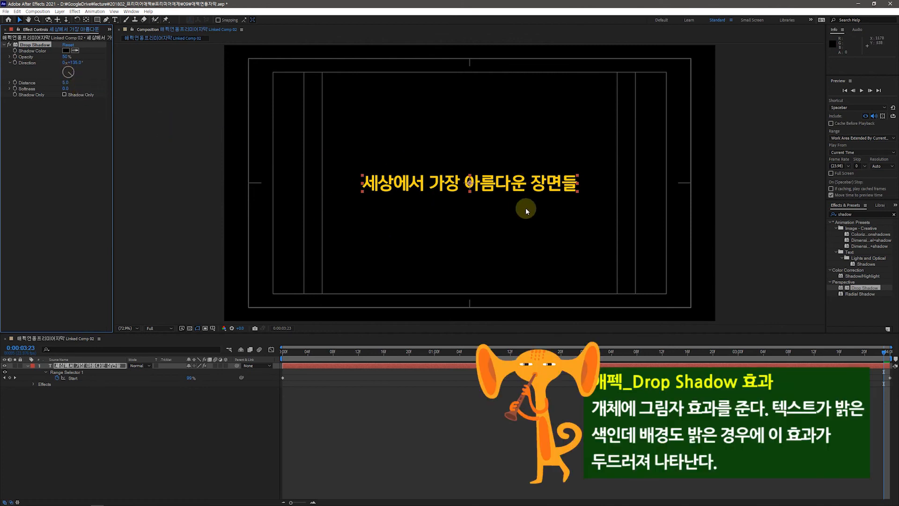
left_click(5, 12)
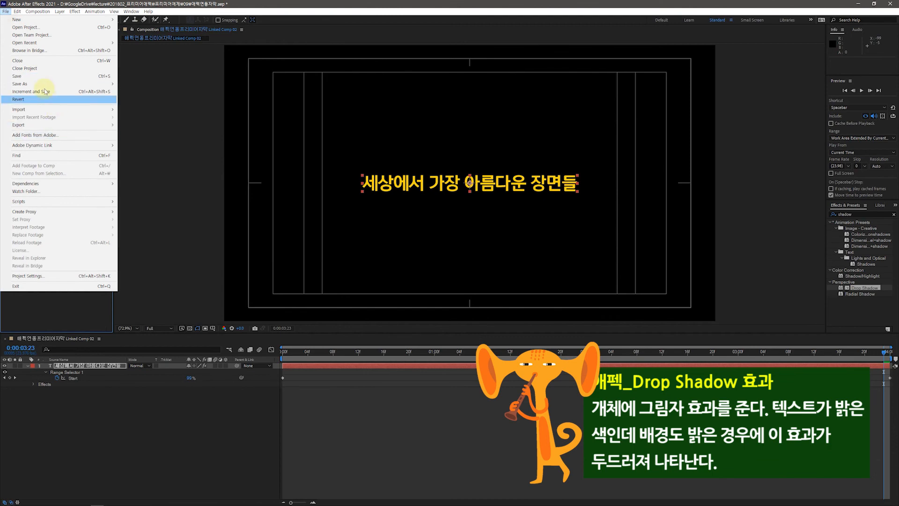
left_click(33, 76)
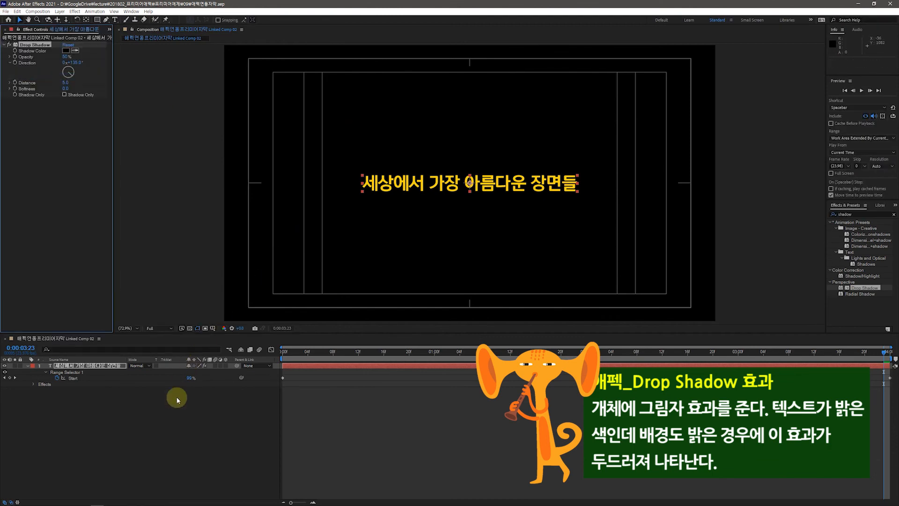
Switch back to Premiere Pro and scrub over the caption clips to check their shadow against the video.
left_click(84, 504)
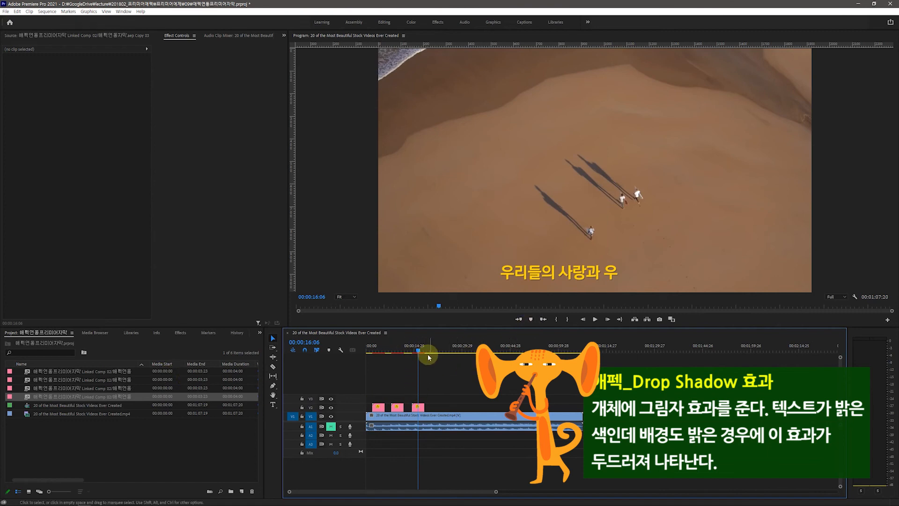
mouse_move(418, 354)
left_mouse_down()
mouse_move(392, 356)
mouse_move(402, 361)
left_mouse_up()
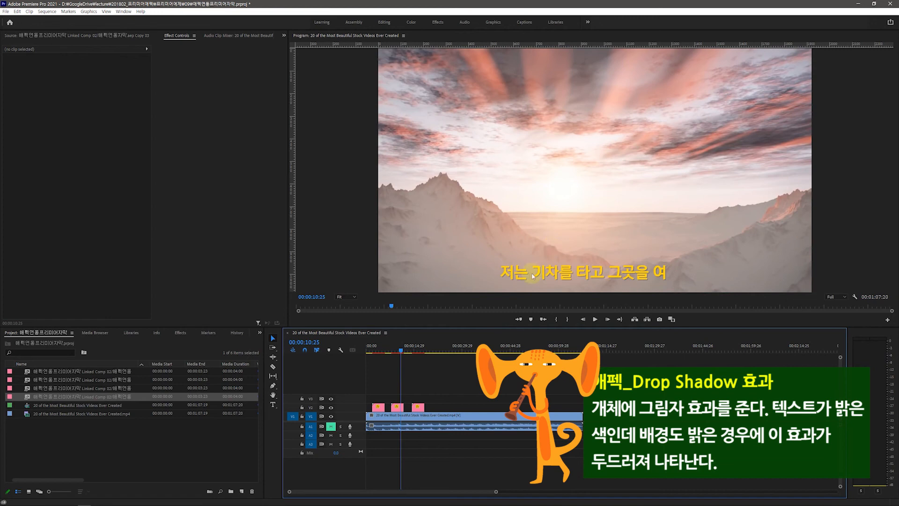
left_click(401, 352)
Put the playhead at 00:00:22:03 and duplicate the third caption clip on track V2 so the copy lies over it.
left_click_drag(400, 352, 438, 364)
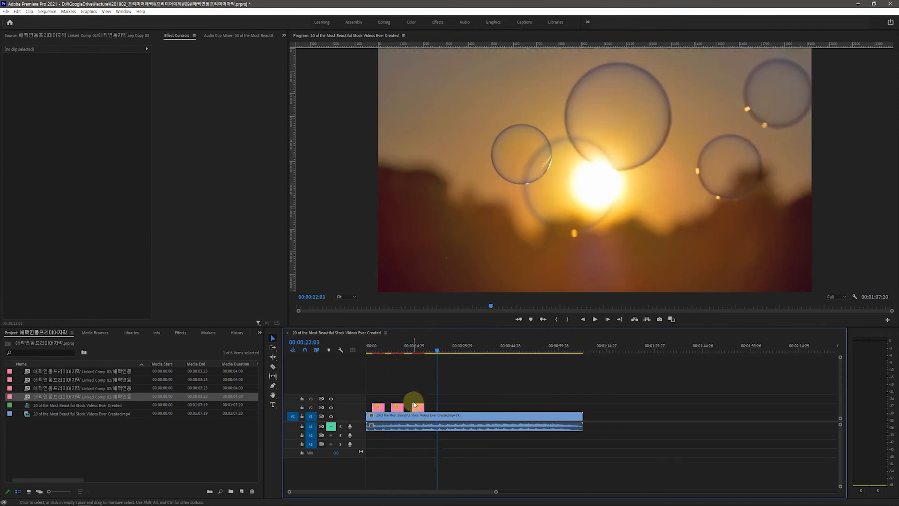
left_click(416, 406)
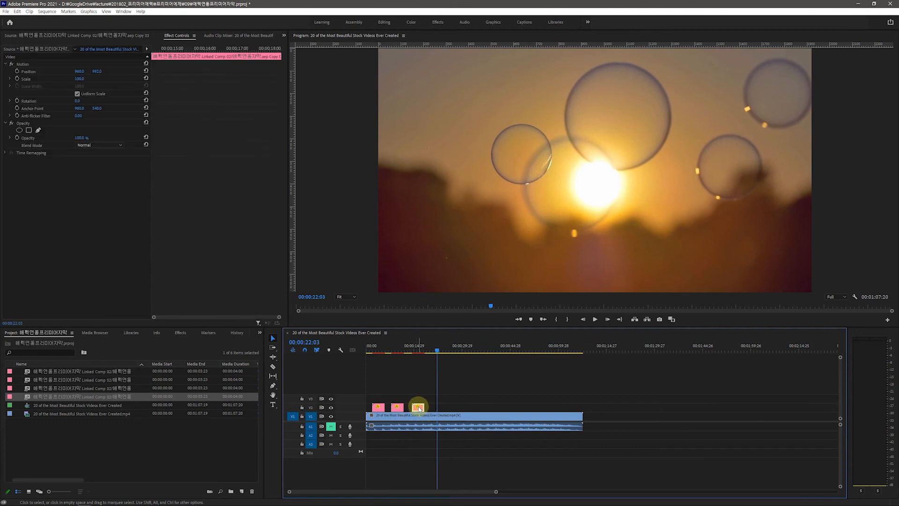
left_click_drag(419, 408, 438, 407)
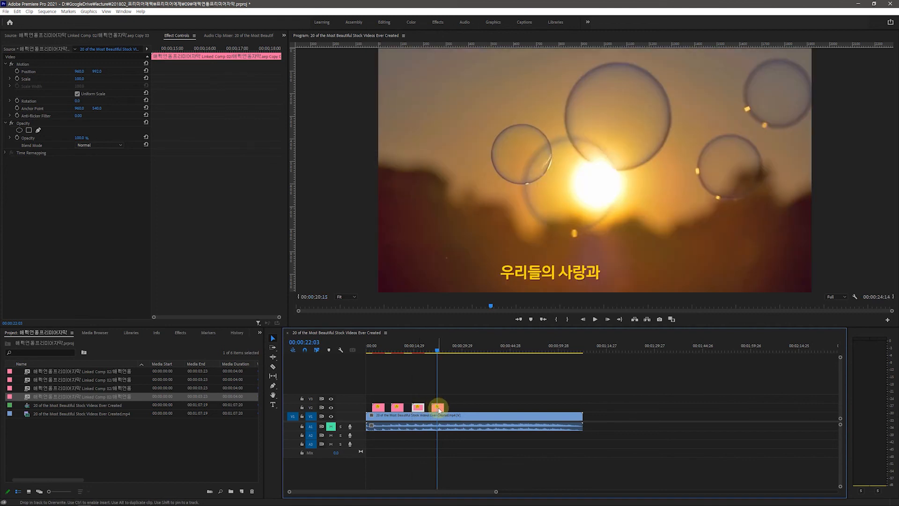
Change the fourth caption's source text to "자유와 꿈을 향해서 날아올라요" and scrub over the clip to check it.
left_click(438, 409)
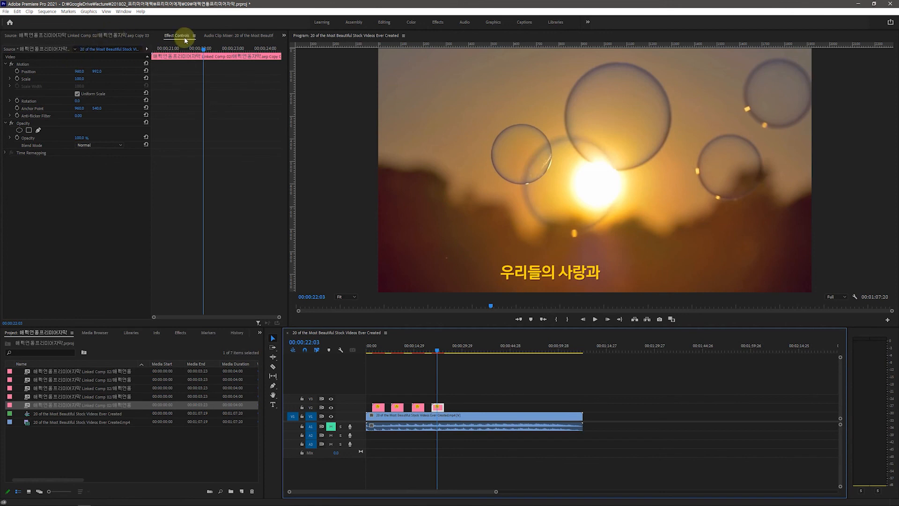
left_click(13, 50)
left_click(125, 63)
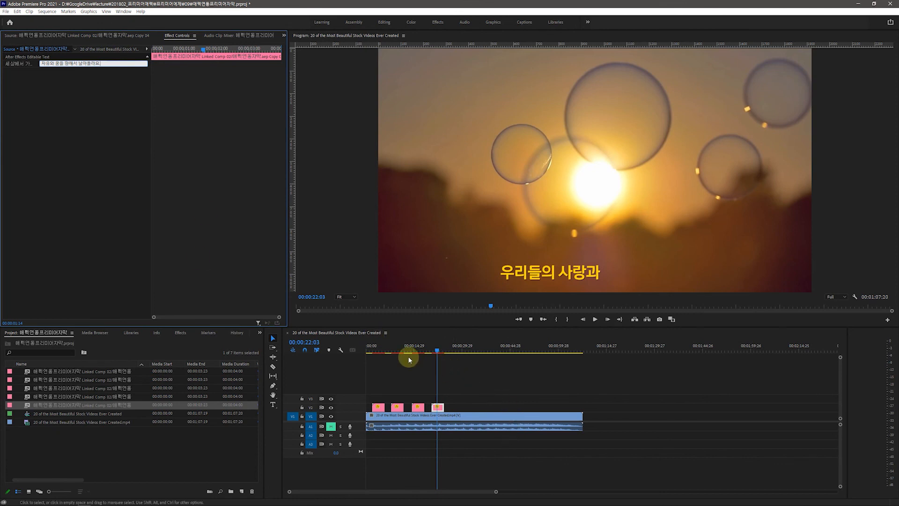
left_click(77, 202)
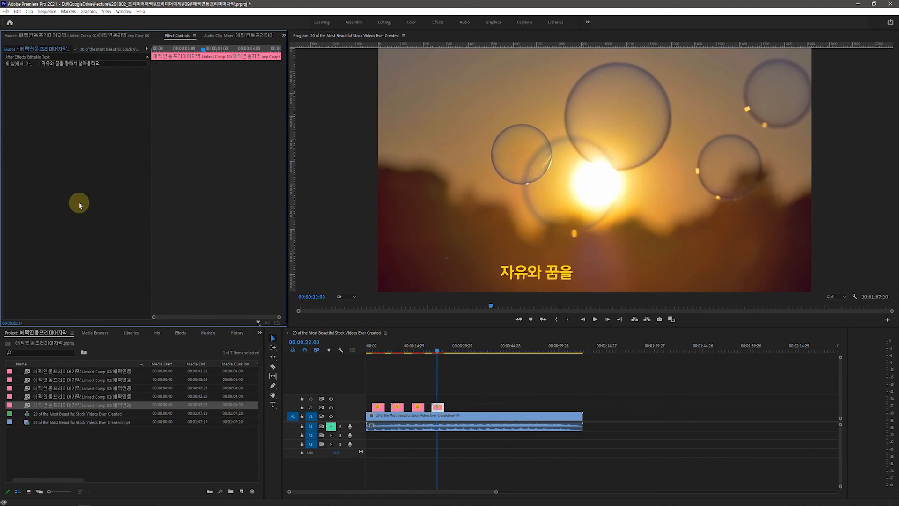
left_click(437, 351)
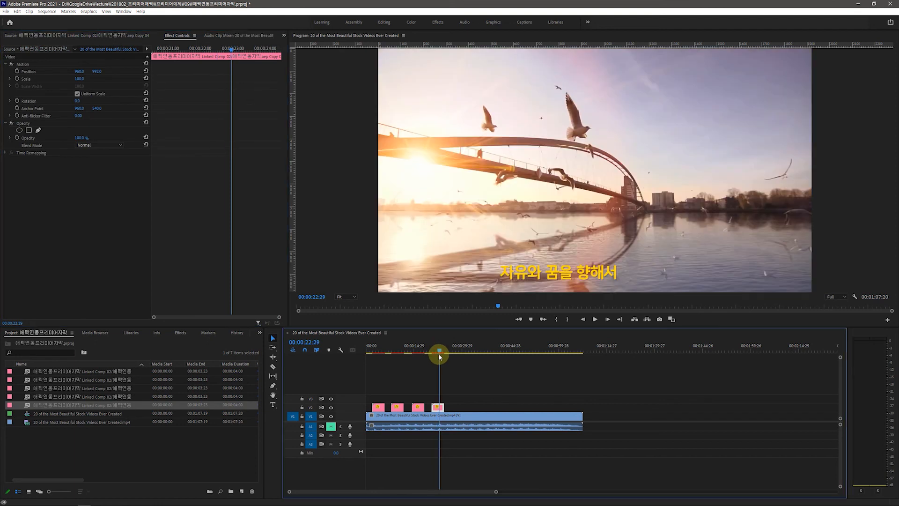
left_click_drag(436, 357, 437, 365)
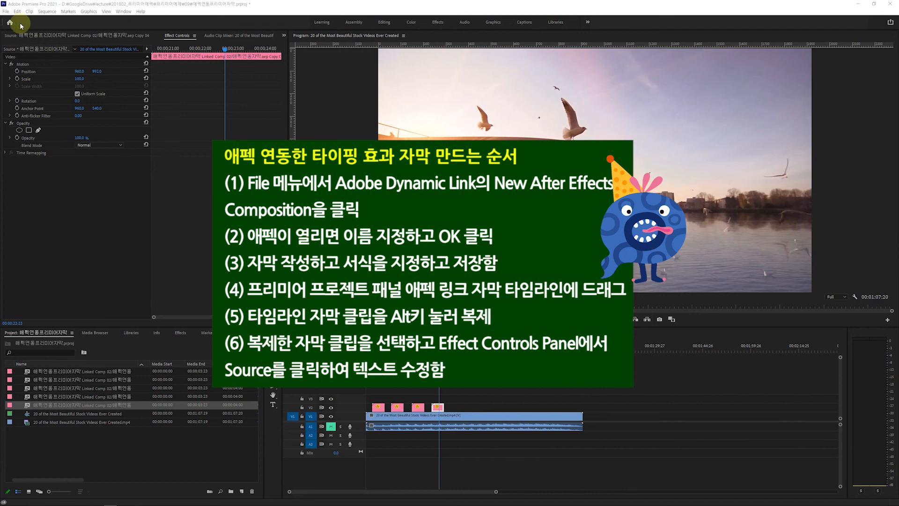
left_click(6, 11)
left_click(7, 12)
left_click(7, 12)
mouse_move(56, 197)
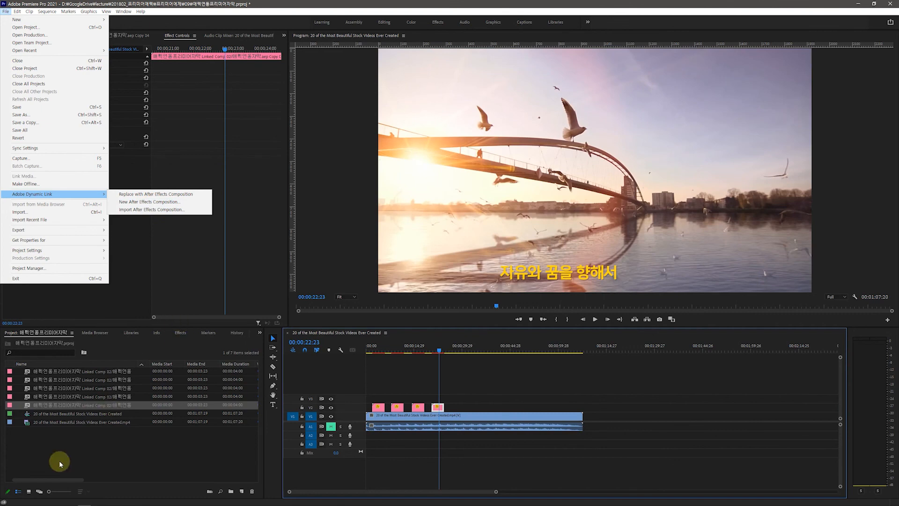
Switch to After Effects, scrub the caption composition back to 0:00:00:23 to review the typing animation, and select the text layer.
left_click(96, 501)
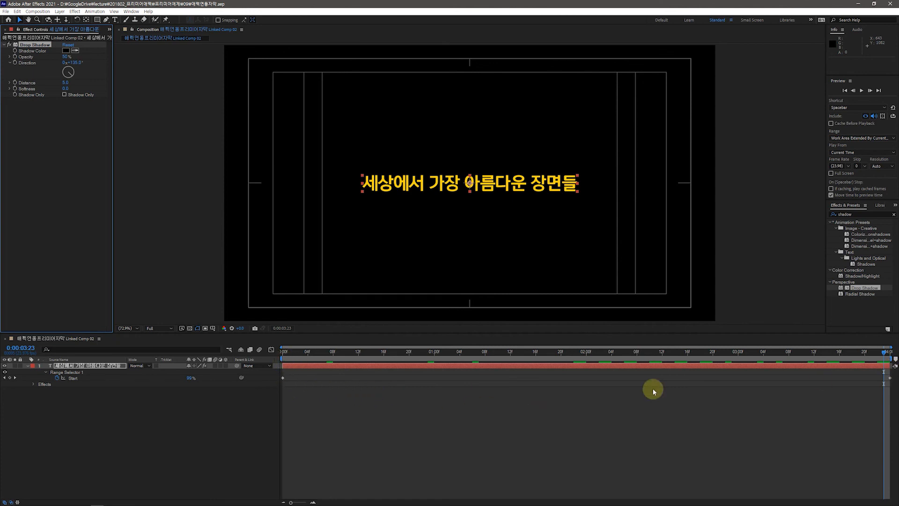
left_click_drag(884, 352, 429, 370)
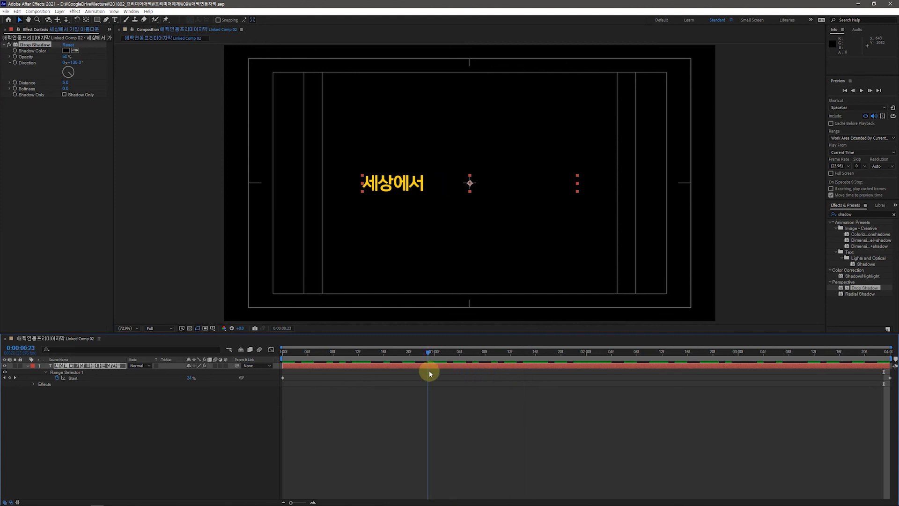
left_click(69, 367)
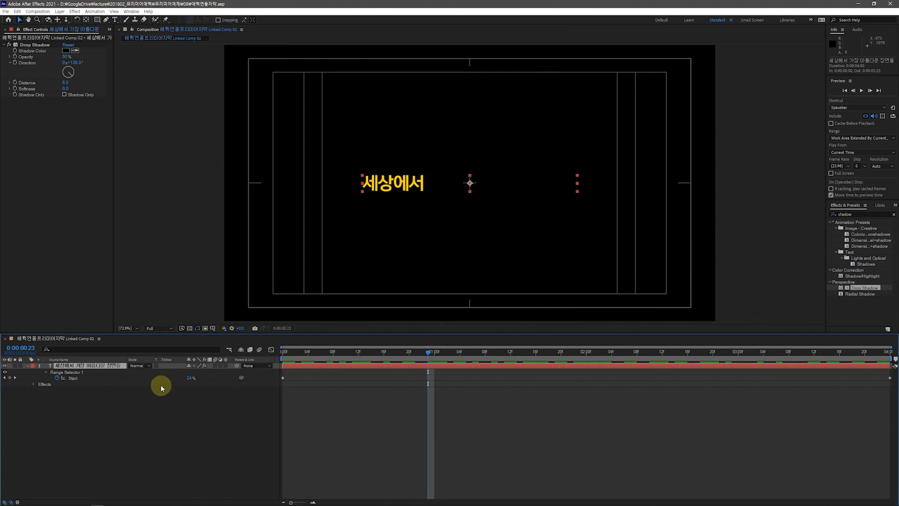
Switch back to Premiere Pro and scrub the sequence back to 00:00:02:22 to review the caption clips.
mouse_move(15, 505)
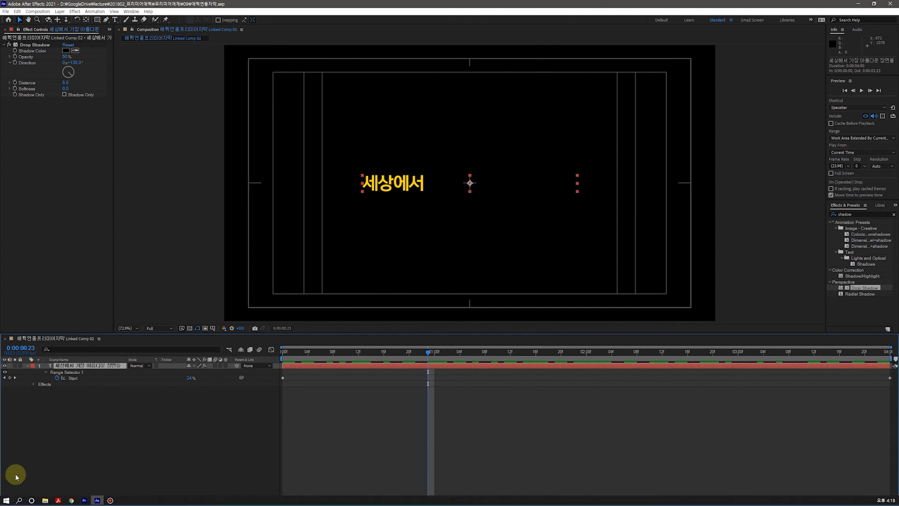
left_click(84, 500)
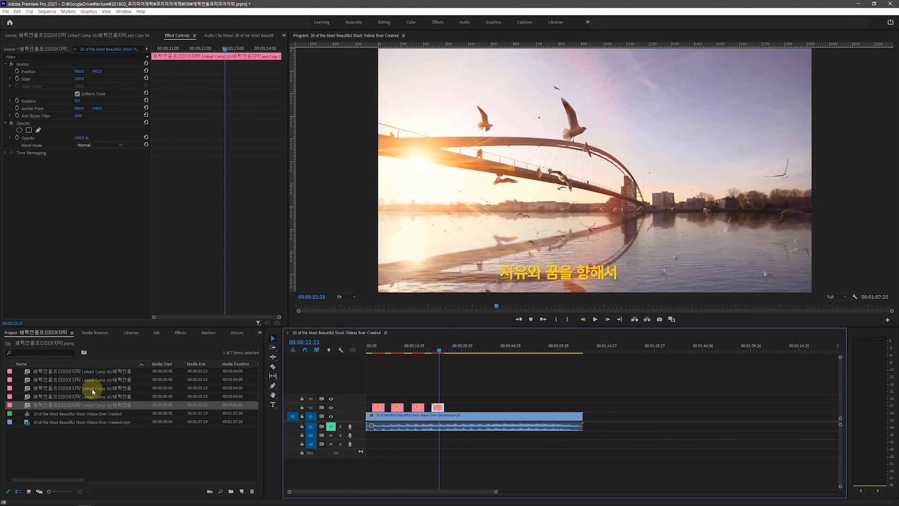
left_click_drag(437, 348, 375, 358)
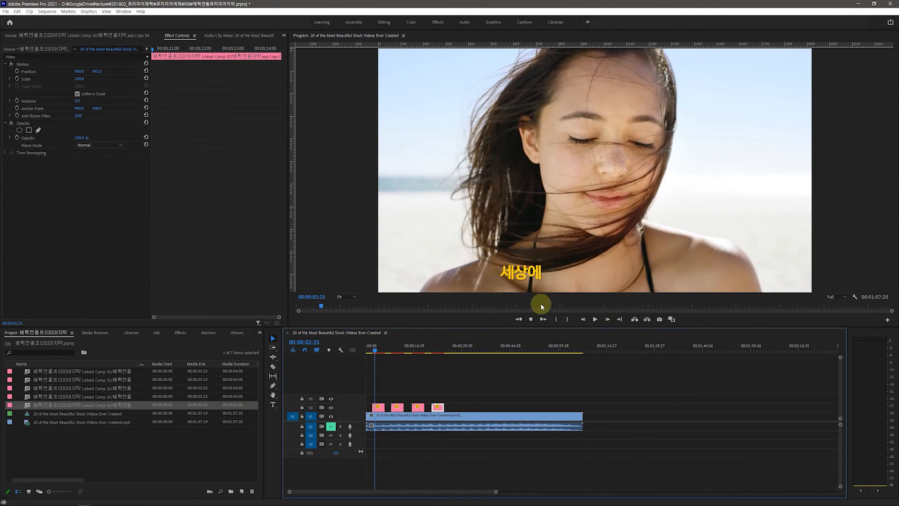
left_click(373, 352)
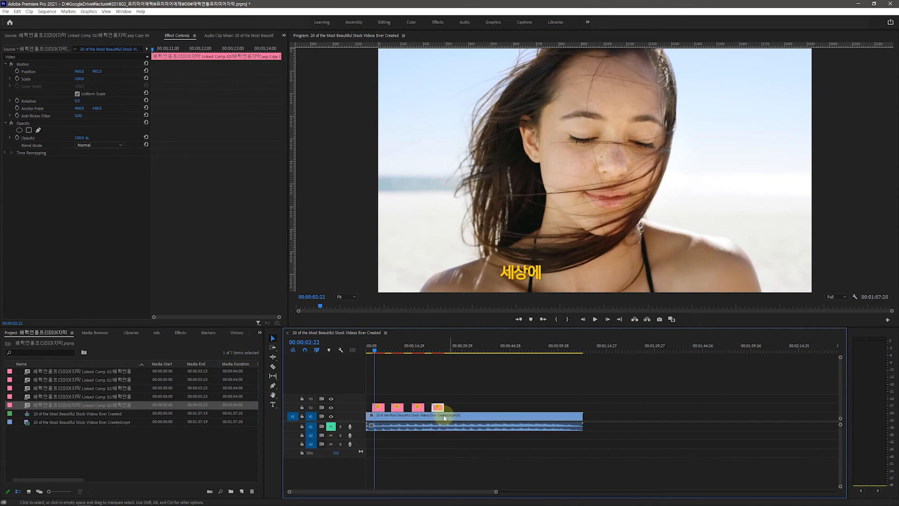